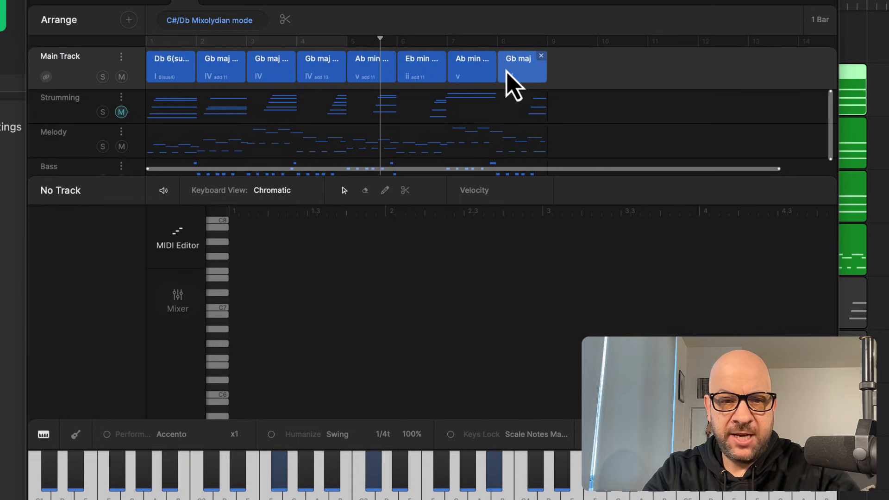
- Audition the Db 6(sus4) chord on the main track in Scaler 3 and return to the arrange view
{"action": "left_click", "coordinate": [134, 2]}
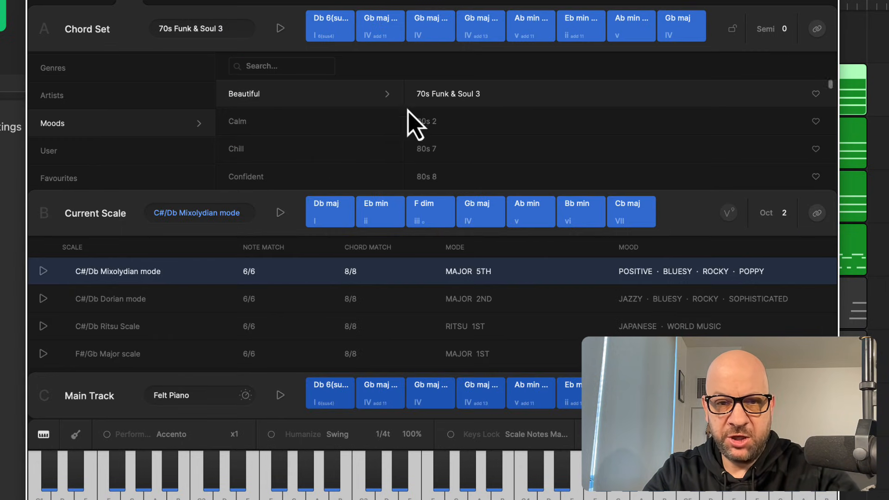
{"action": "left_click", "coordinate": [338, 398]}
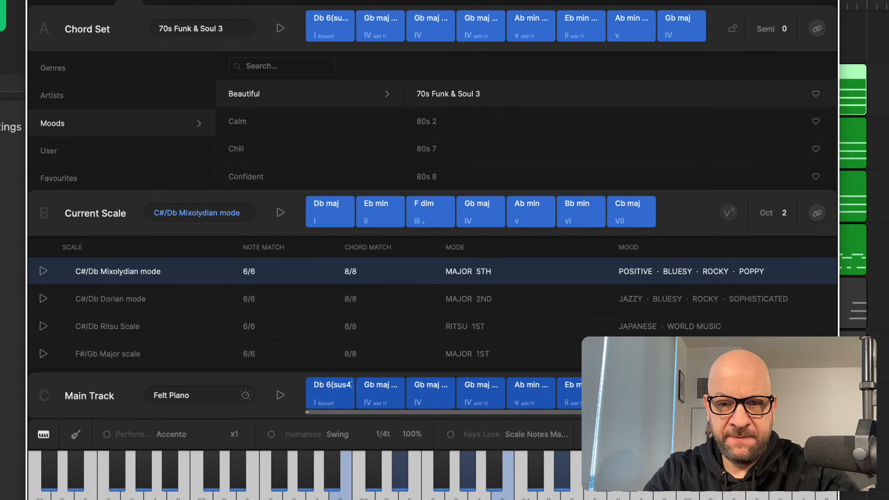
{"action": "left_click", "coordinate": [135, 95]}
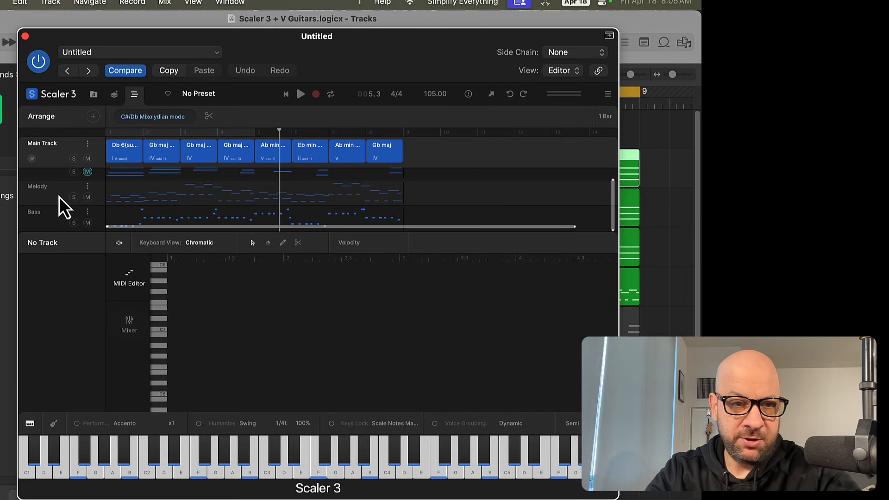
- Select the Melody track and play back the arrangement briefly
{"action": "left_click", "coordinate": [53, 196]}
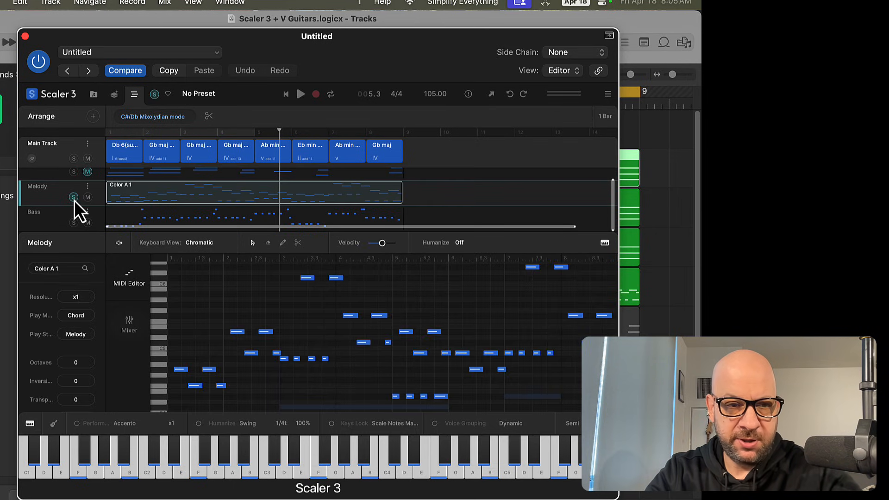
{"action": "key", "text": "space"}
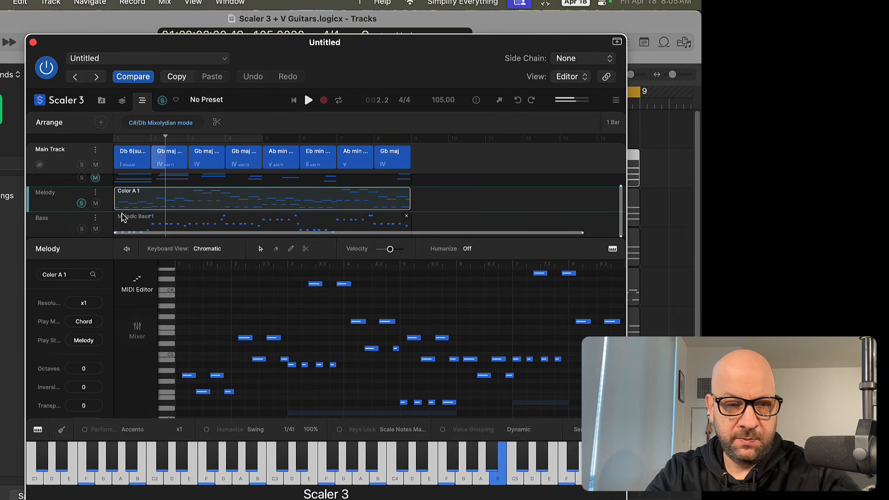
{"action": "key", "text": "space"}
- Open the mixer and browse the Main Track's Felt Piano sound options, then close the sound browser
{"action": "left_click", "coordinate": [62, 161]}
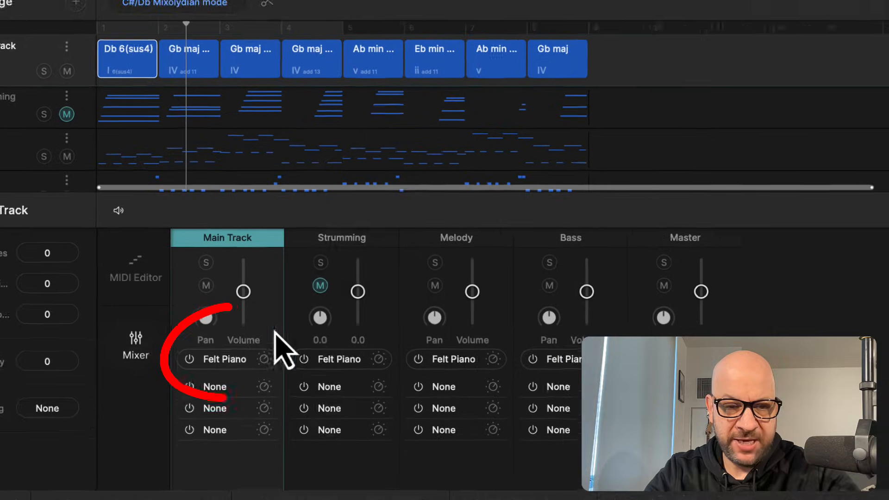
{"action": "left_click", "coordinate": [250, 362]}
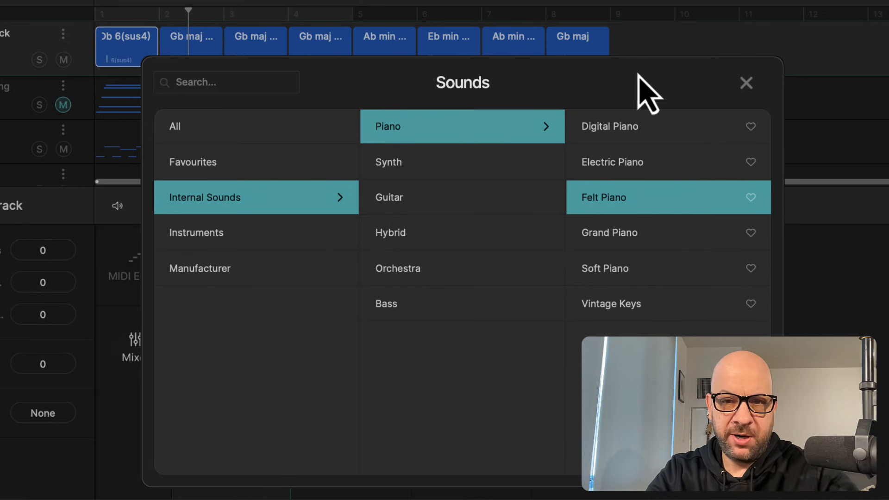
{"action": "left_click", "coordinate": [746, 83]}
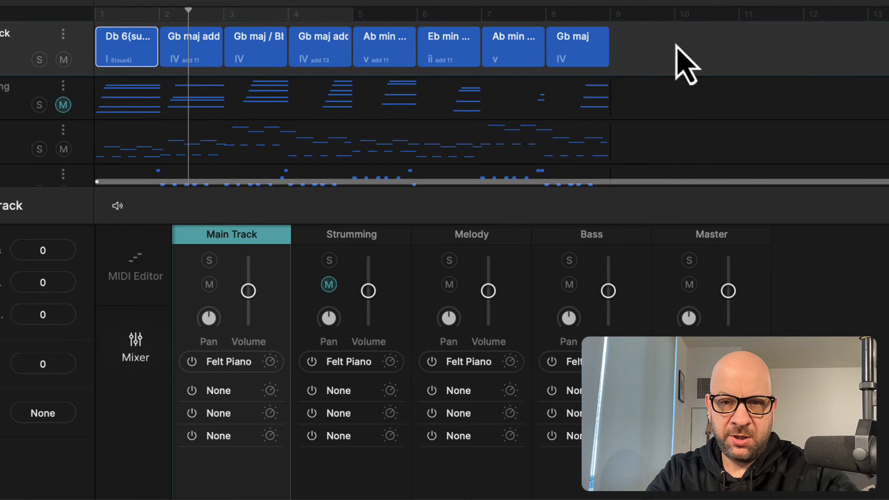
{"action": "left_click_drag", "start_coordinate": [676, 45], "coordinate": [112, 75]}
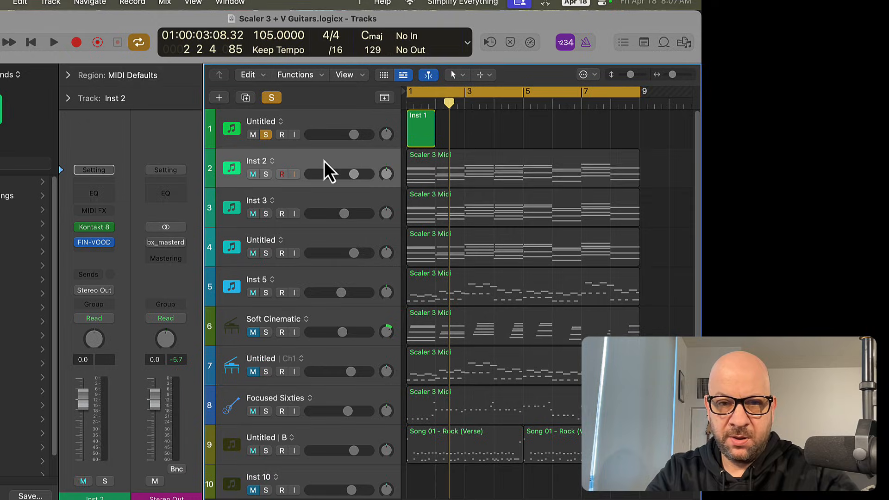
- Open the Inst 2 track's Scaler 3 Midi region in a separate Piano Roll window
{"action": "left_click", "coordinate": [323, 169]}
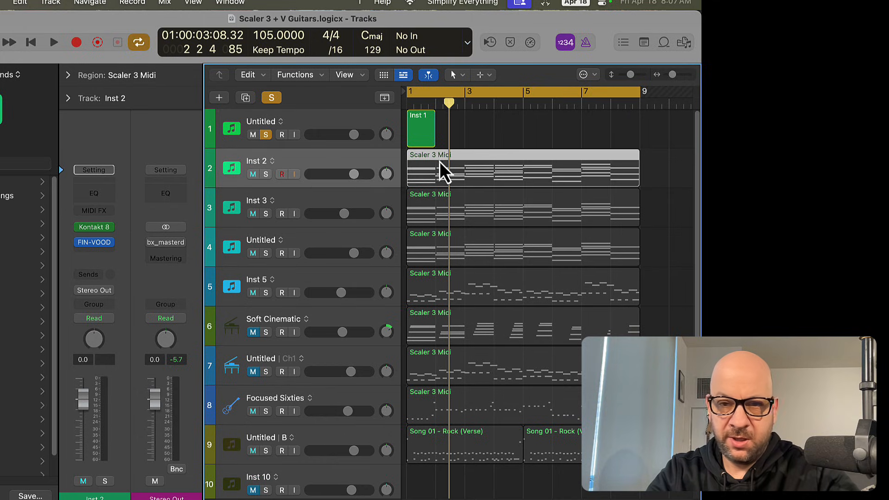
{"action": "double_click", "coordinate": [467, 166]}
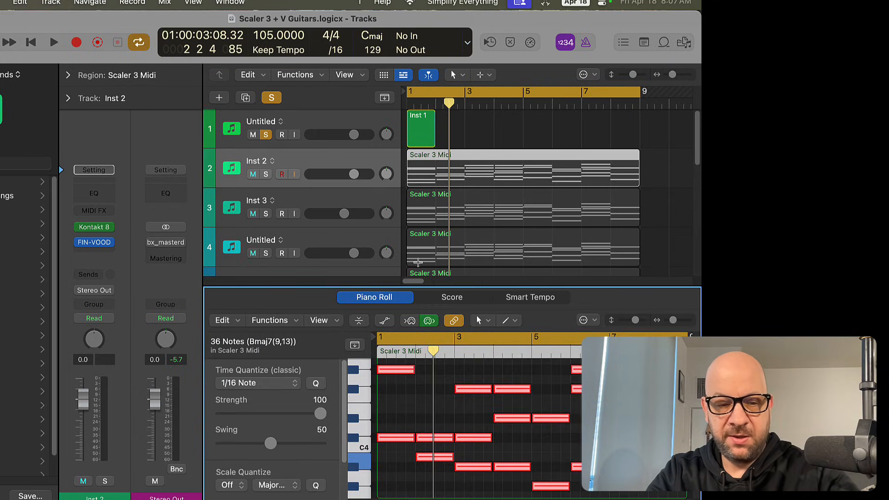
{"action": "key", "text": "super+4"}
{"action": "scroll", "coordinate": [367, 255], "scroll_direction": "down", "scroll_amount": 3}
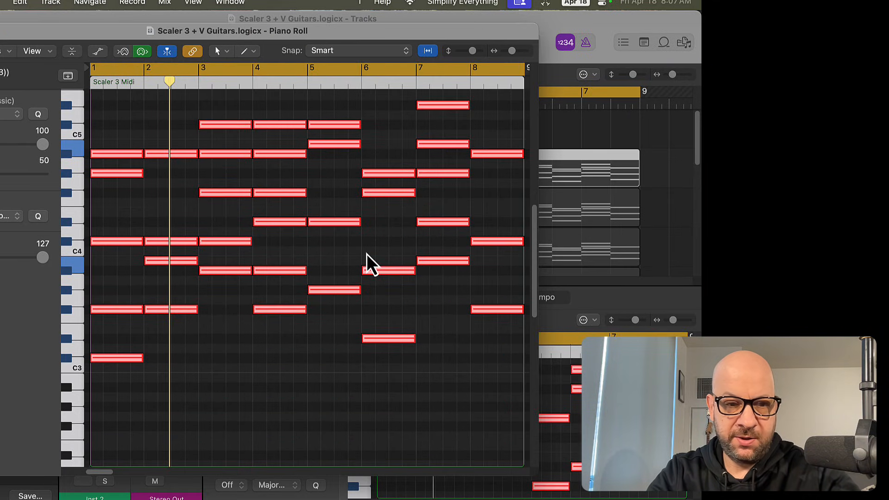
{"action": "scroll", "coordinate": [367, 254], "scroll_direction": "down", "scroll_amount": 2}
{"action": "scroll", "coordinate": [260, 331], "scroll_direction": "up", "scroll_amount": 2}
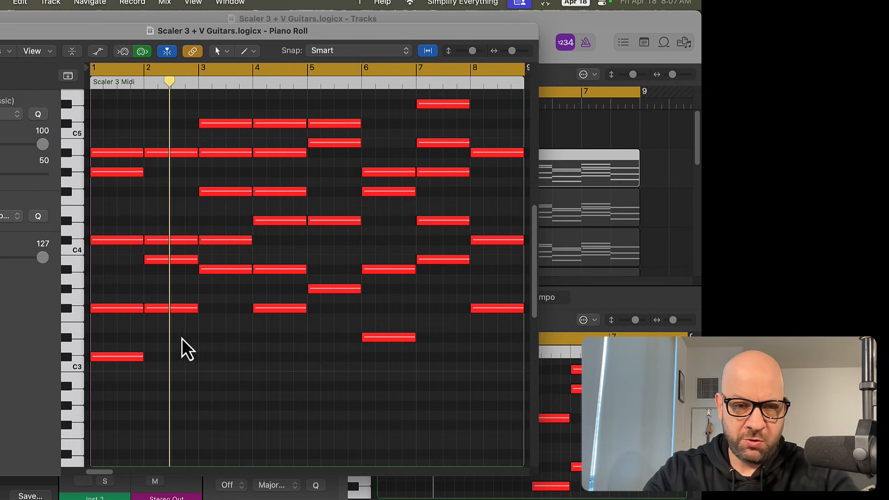
- Transpose all the region's notes down an octave and back up again, then close the Piano Roll window
{"action": "key", "text": "super+a"}
{"action": "key", "text": "alt+shift+Down"}
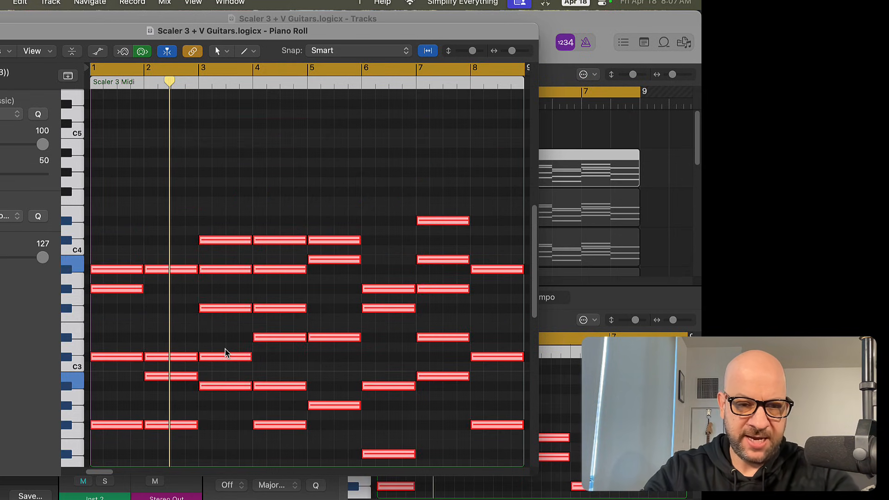
{"action": "scroll", "coordinate": [262, 383], "scroll_direction": "down", "scroll_amount": 3}
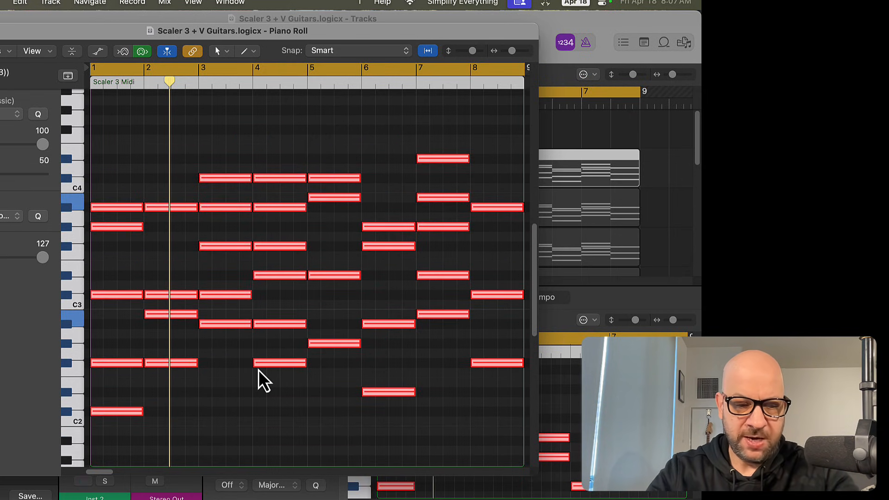
{"action": "key", "text": "alt+shift+Up"}
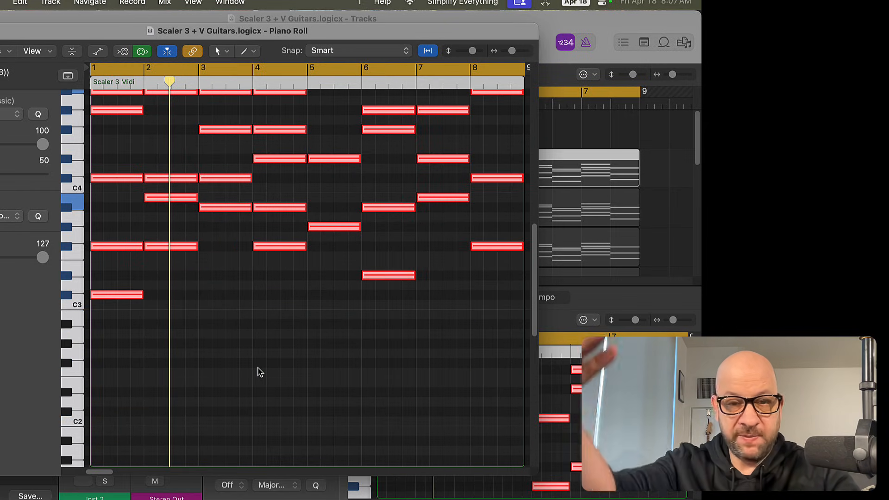
{"action": "left_click", "coordinate": [76, 316]}
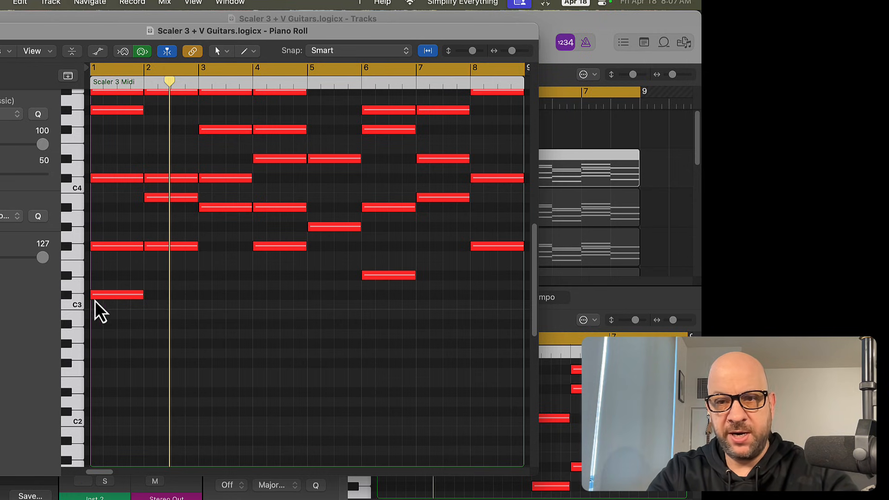
{"action": "left_click", "coordinate": [0, 31]}
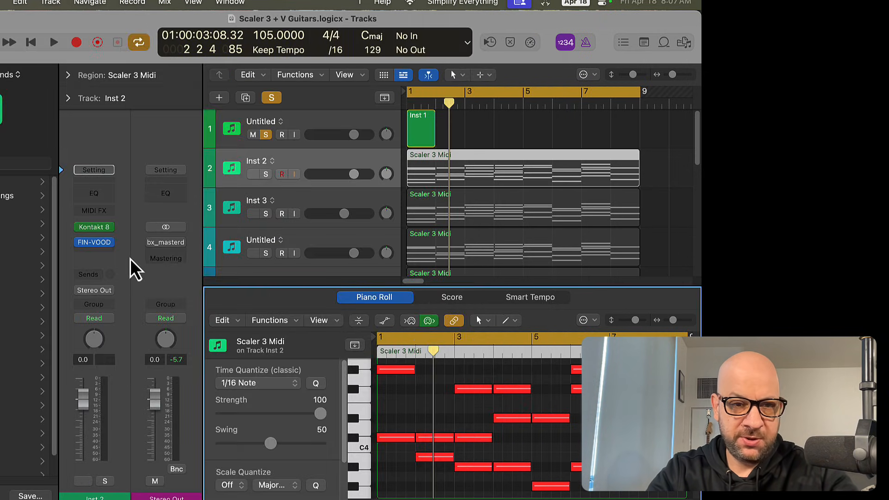
- Open the Kontakt 8 instruments on the Inst 2 and Untitled tracks to inspect their guitar patches
{"action": "left_click", "coordinate": [95, 227]}
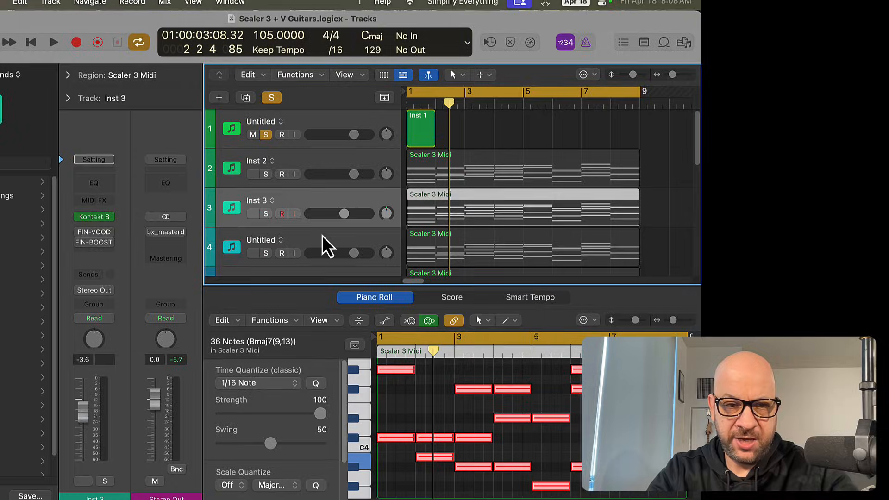
{"action": "left_click", "coordinate": [322, 236]}
{"action": "left_click", "coordinate": [94, 227]}
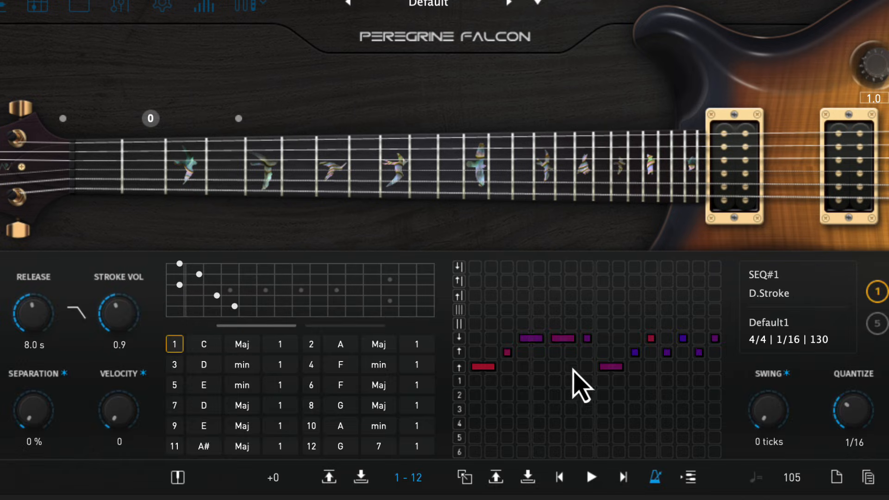
{"action": "mouse_move", "coordinate": [603, 370]}
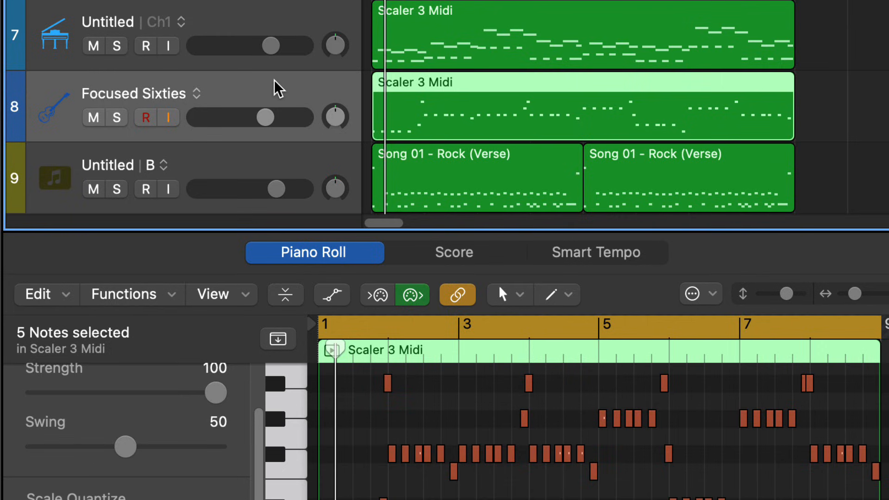
- Solo the Focused Sixties track and play it back
{"action": "left_click", "coordinate": [117, 118]}
{"action": "key", "text": "space"}
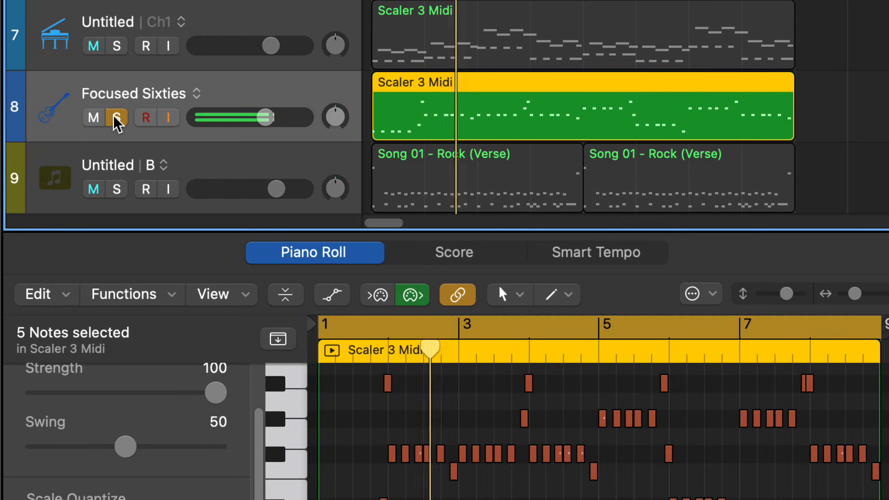
{"action": "left_click", "coordinate": [115, 120]}
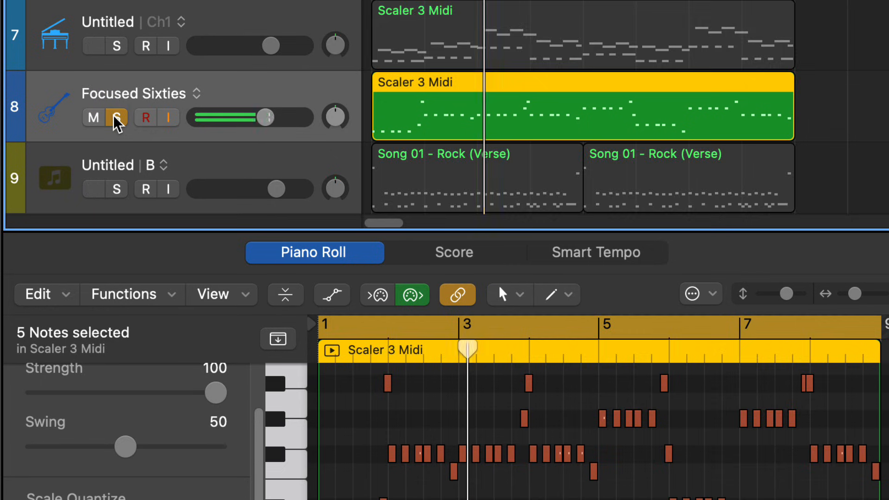
- Unmute and solo the Inst 5 track and open its Kontakt Electric Mint instrument
{"action": "scroll", "coordinate": [185, 148], "scroll_direction": "up", "scroll_amount": 5}
{"action": "scroll", "coordinate": [178, 139], "scroll_direction": "up", "scroll_amount": 5}
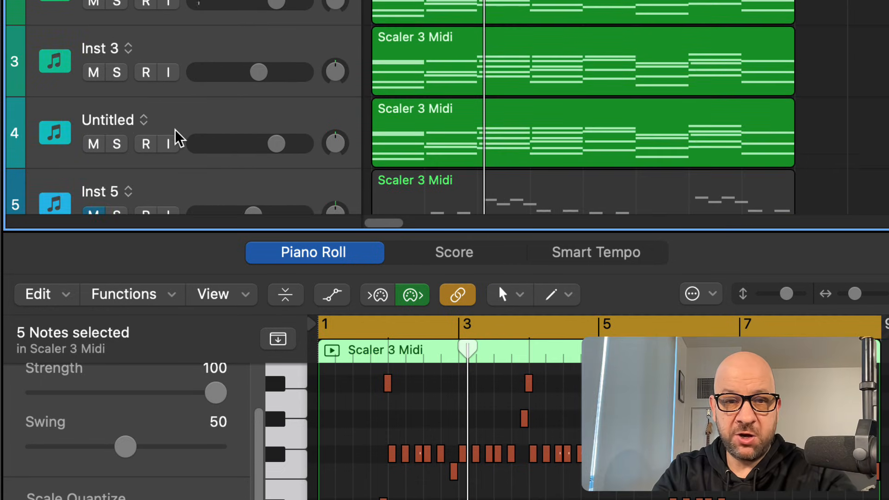
{"action": "scroll", "coordinate": [178, 138], "scroll_direction": "down", "scroll_amount": 3}
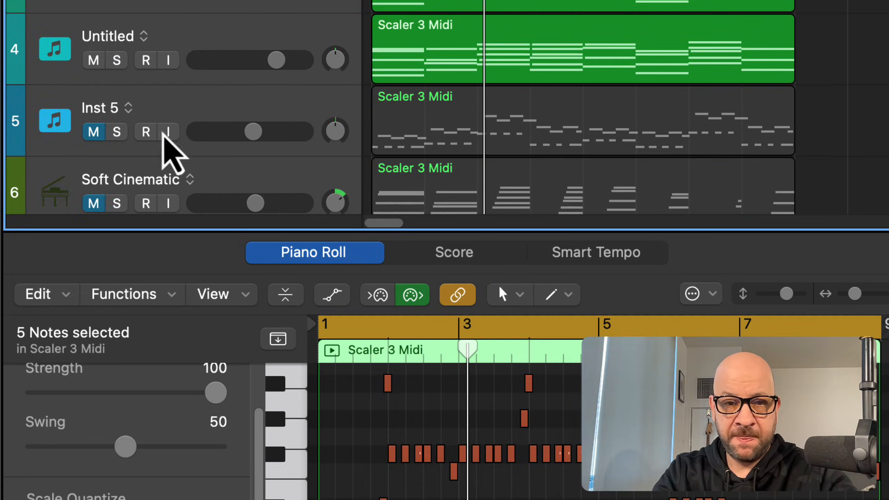
{"action": "left_click", "coordinate": [94, 133]}
{"action": "left_click", "coordinate": [116, 133]}
{"action": "left_click", "coordinate": [175, 114]}
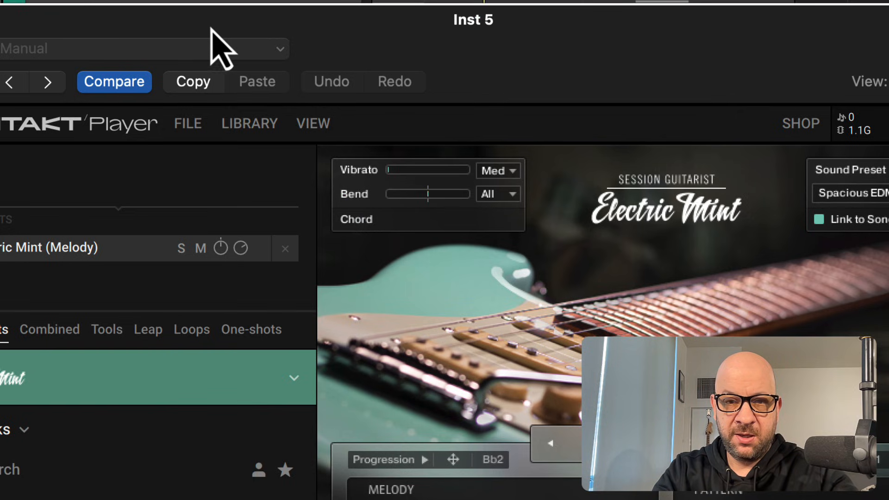
- Move the plugin window aside and play back the soloed Inst 5 track
{"action": "left_click_drag", "start_coordinate": [249, 31], "coordinate": [0, 0]}
{"action": "left_click_drag", "start_coordinate": [34, 25], "coordinate": [0, 0]}
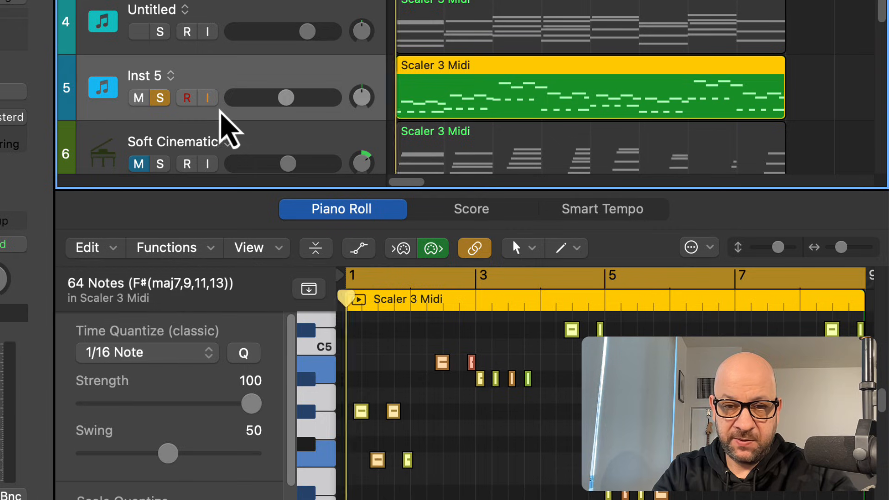
{"action": "key", "text": "space"}
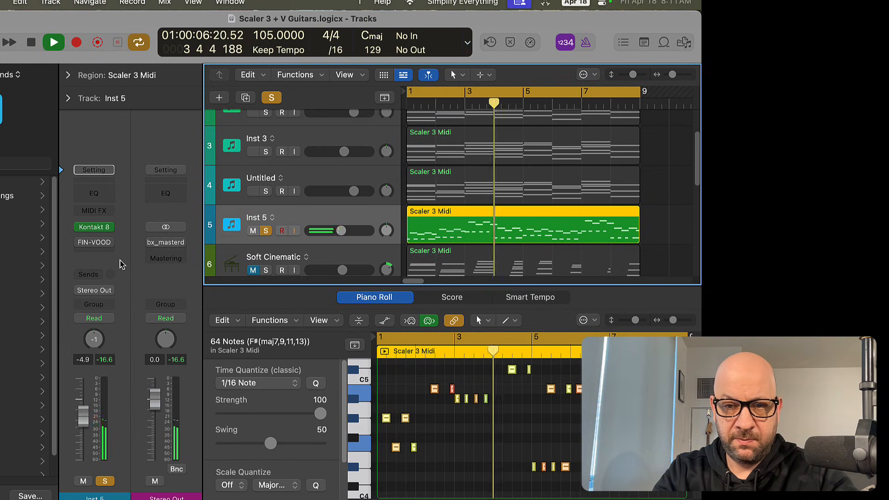
{"action": "key", "text": "space"}
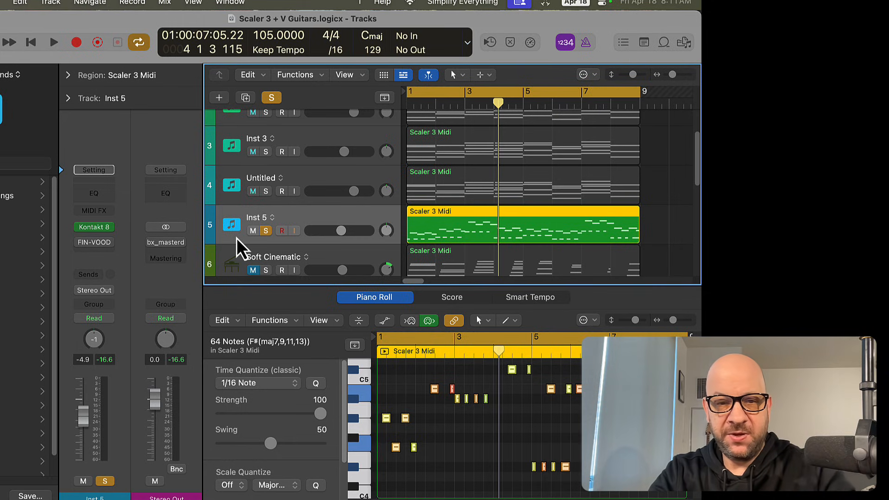
- Unsolo the Inst 5 track and solo the Inst 2 track instead
{"action": "left_click", "coordinate": [266, 231]}
{"action": "scroll", "coordinate": [348, 231], "scroll_direction": "up", "scroll_amount": 1}
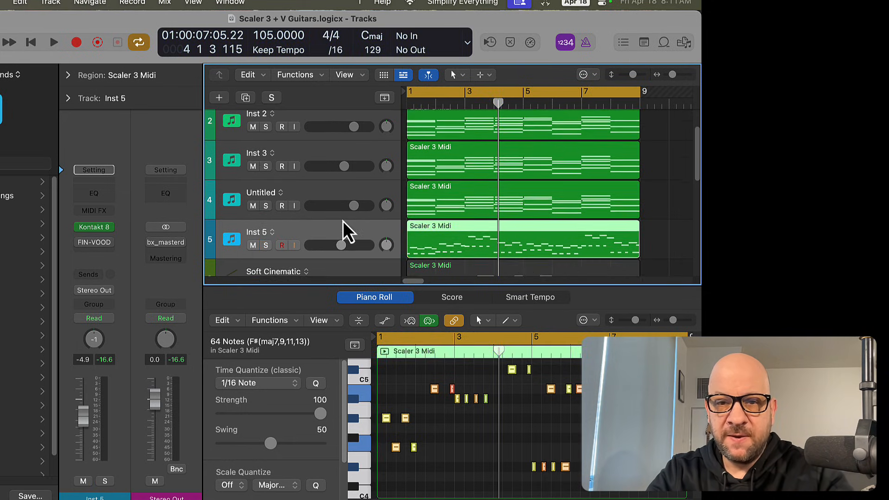
{"action": "scroll", "coordinate": [347, 230], "scroll_direction": "up", "scroll_amount": 3}
{"action": "scroll", "coordinate": [343, 223], "scroll_direction": "down", "scroll_amount": 2}
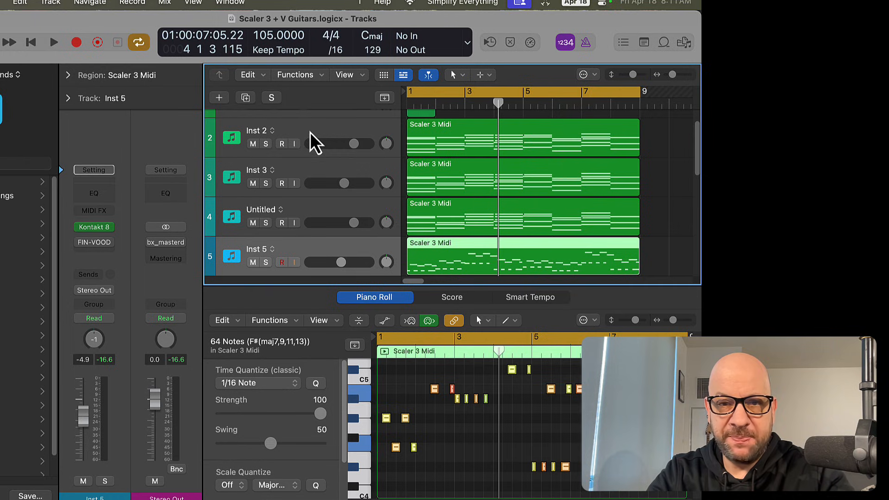
{"action": "left_click", "coordinate": [323, 131]}
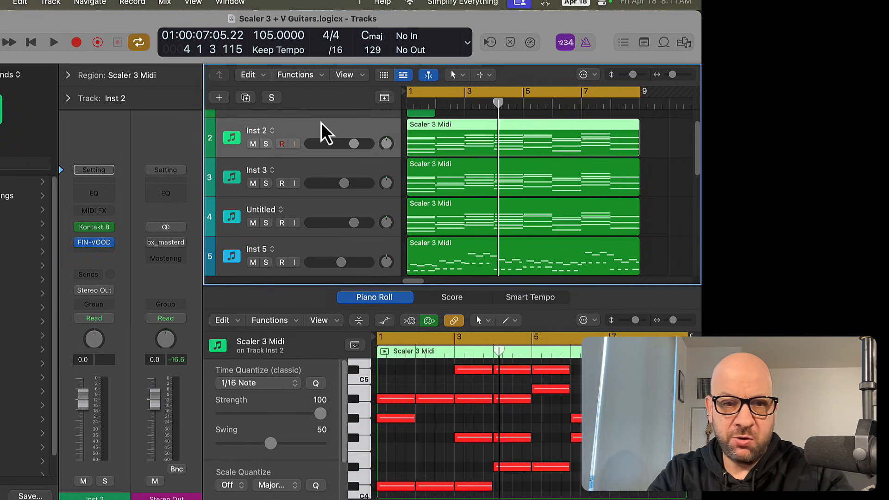
{"action": "left_click", "coordinate": [105, 482]}
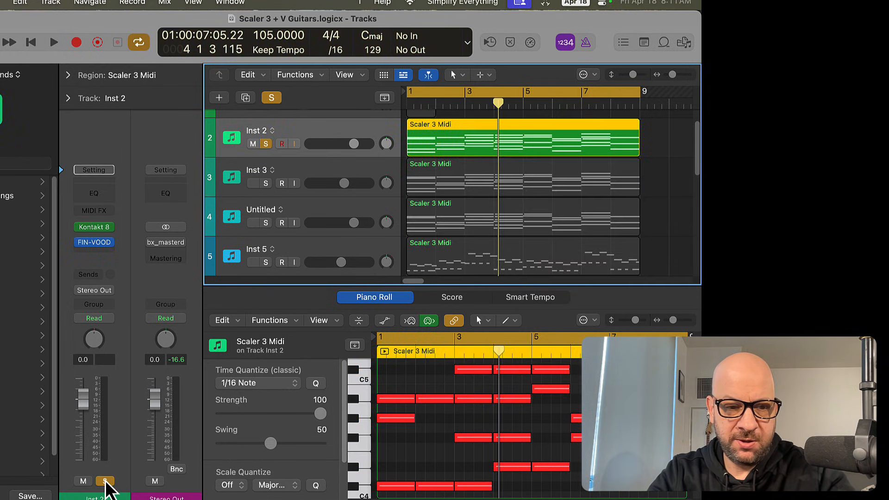
- Play the Inst 2 track from the start and open its Kontakt 8 instrument
{"action": "key", "text": "Return"}
{"action": "key", "text": "space"}
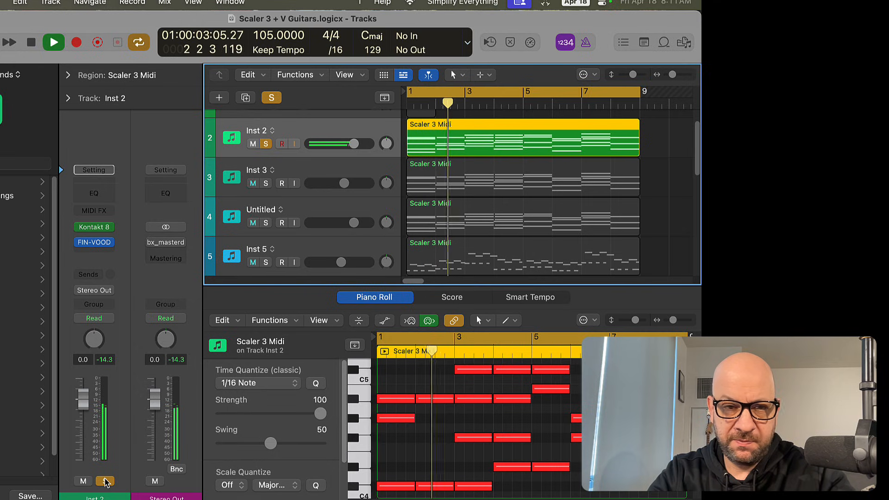
{"action": "left_click", "coordinate": [96, 228]}
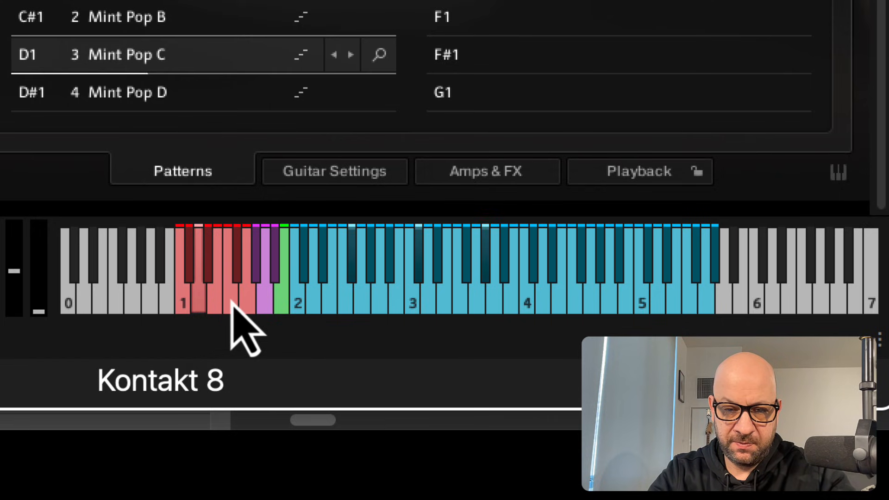
- Audition the pattern keyswitch keys on the Kontakt keyboard
{"action": "left_click", "coordinate": [230, 299]}
{"action": "left_click", "coordinate": [199, 301]}
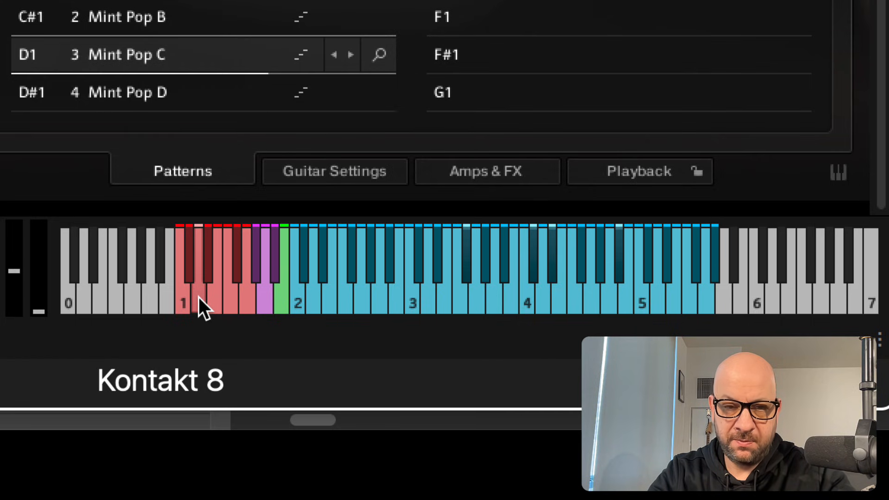
{"action": "left_click", "coordinate": [179, 299]}
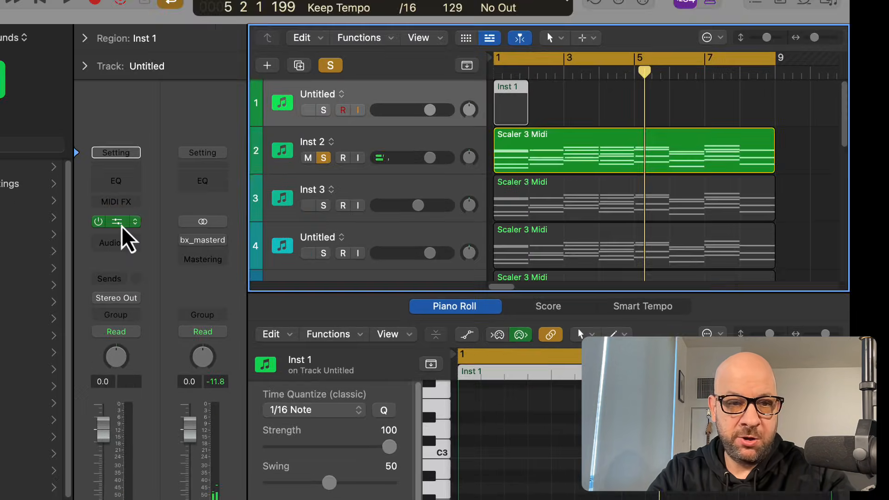
- Open Scaler 3 on the first track, inspect its Strumming part and chord browser, then close it
{"action": "left_click", "coordinate": [123, 229]}
{"action": "left_click_drag", "start_coordinate": [338, 3], "coordinate": [318, 0]}
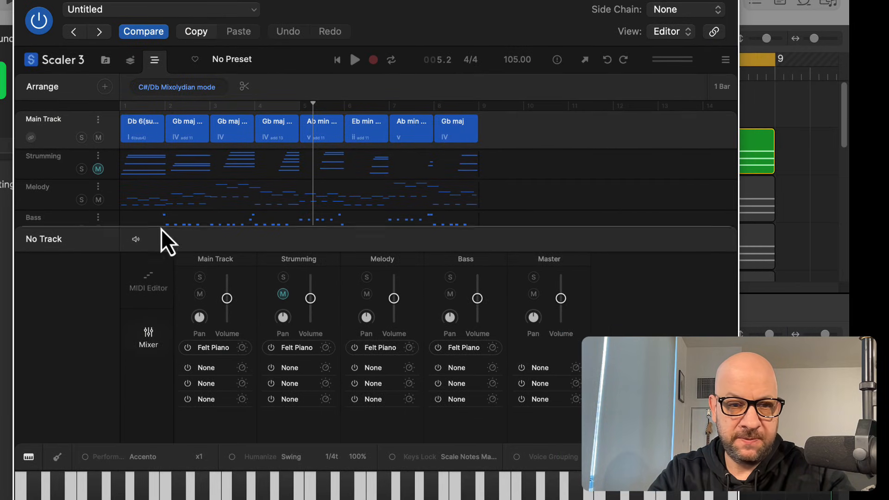
{"action": "left_click", "coordinate": [175, 166]}
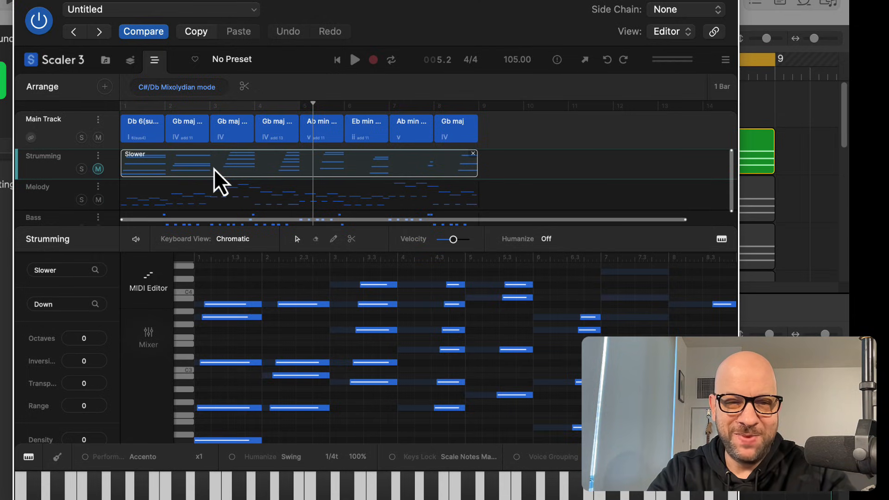
{"action": "scroll", "coordinate": [319, 339], "scroll_direction": "down", "scroll_amount": 5}
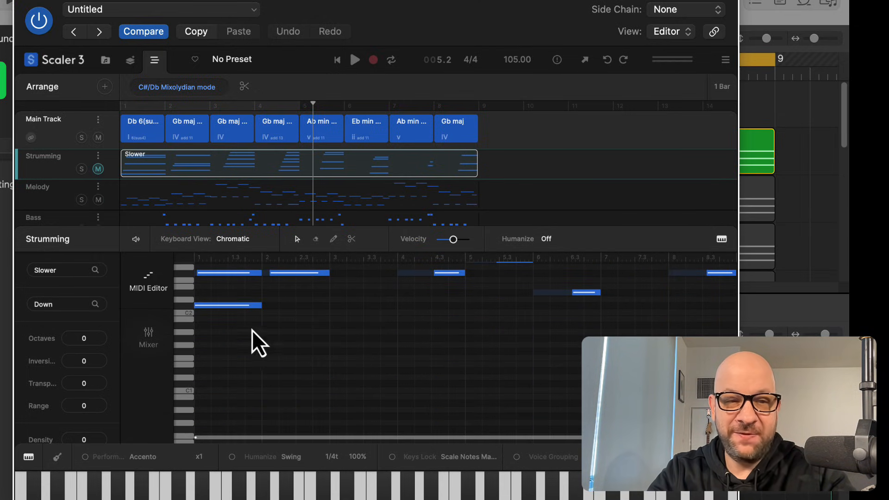
{"action": "scroll", "coordinate": [276, 328], "scroll_direction": "up", "scroll_amount": 5}
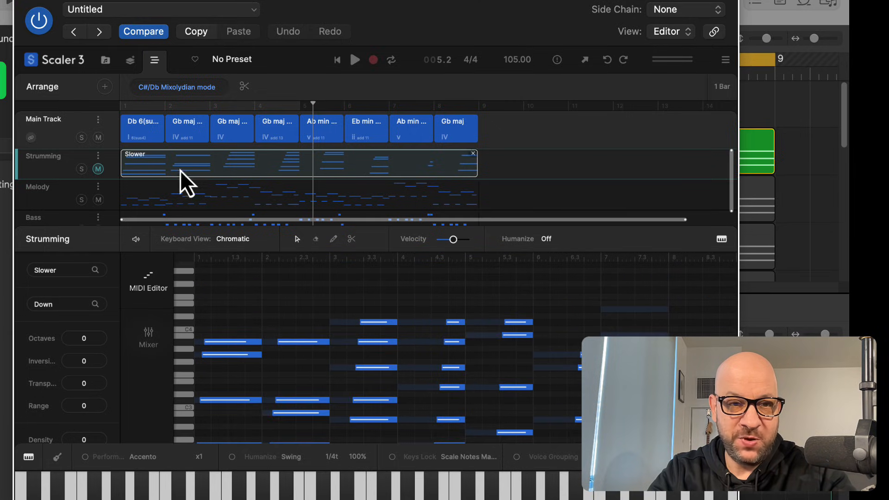
{"action": "left_click", "coordinate": [128, 65]}
{"action": "left_click", "coordinate": [110, 68]}
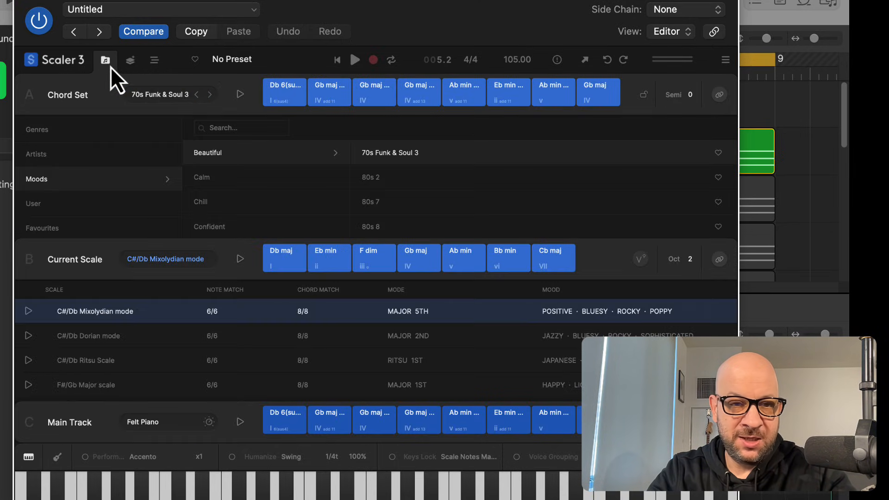
{"action": "left_click", "coordinate": [23, 2]}
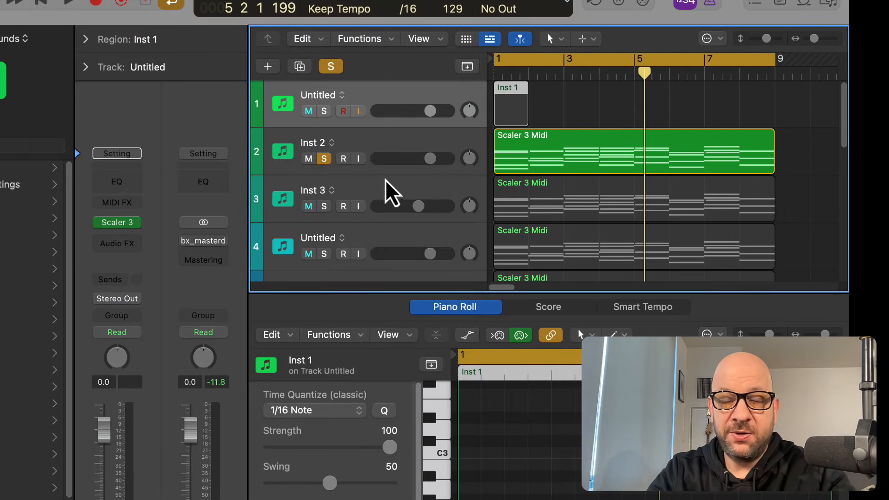
- Unsolo the Inst 2 track, solo the Inst 3 track and play it back briefly
{"action": "left_click", "coordinate": [324, 160]}
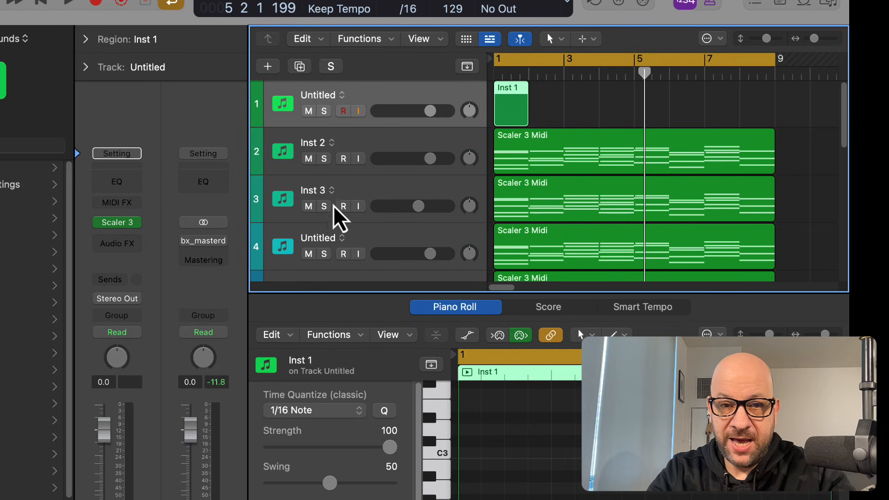
{"action": "left_click", "coordinate": [376, 201]}
{"action": "left_click", "coordinate": [324, 206]}
{"action": "key", "text": "space"}
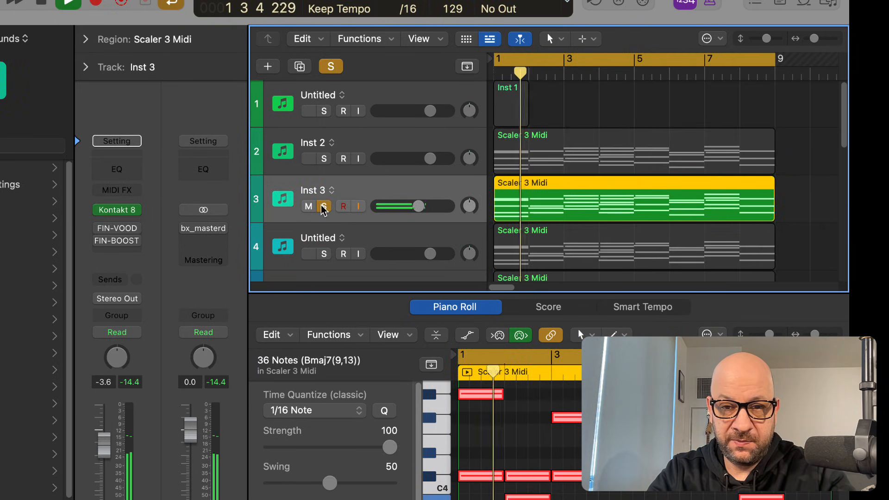
{"action": "key", "text": "space"}
- Unsolo the Inst 3 track, solo the fourth Untitled track and start playback
{"action": "left_click", "coordinate": [324, 206]}
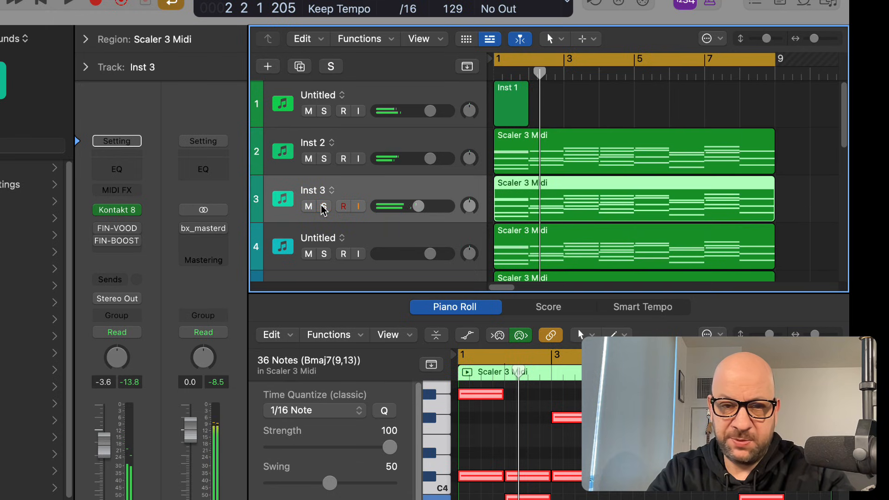
{"action": "left_click", "coordinate": [324, 253]}
{"action": "key", "text": "space"}
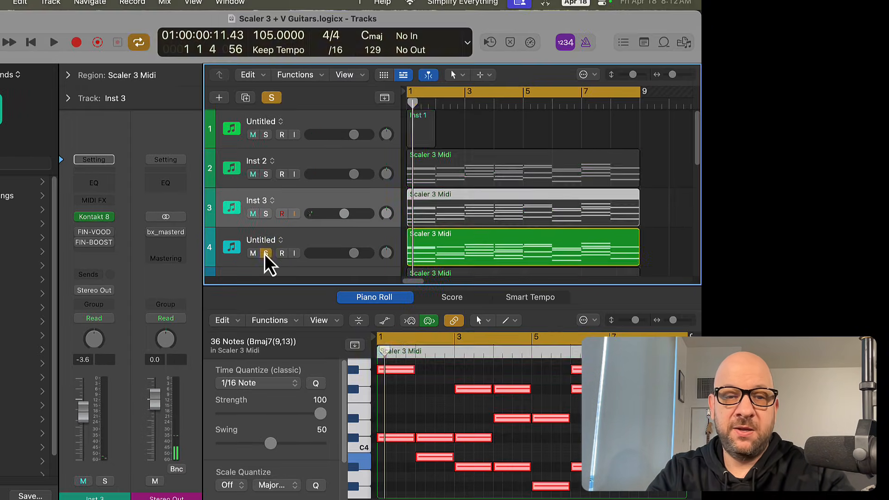
- Unsolo the fourth track, open its VG-SPARKLE2 instrument and play the project from the start
{"action": "left_click", "coordinate": [325, 254]}
{"action": "left_click", "coordinate": [383, 252]}
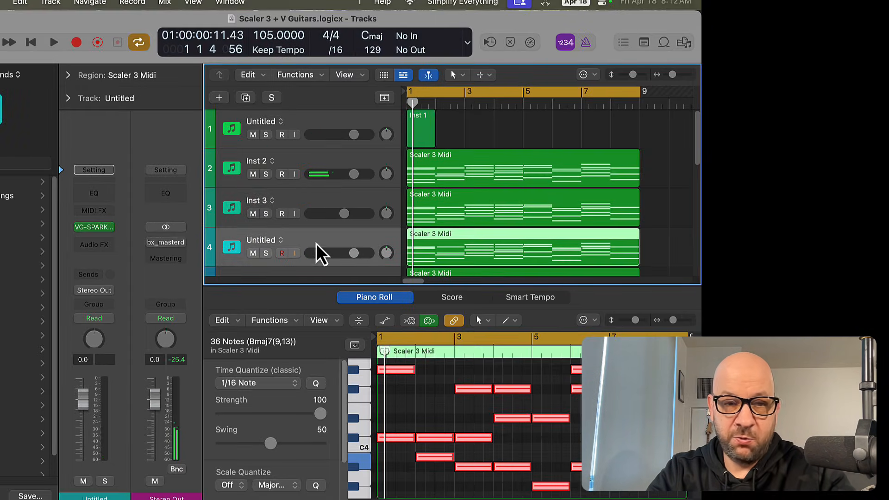
{"action": "left_click", "coordinate": [95, 228]}
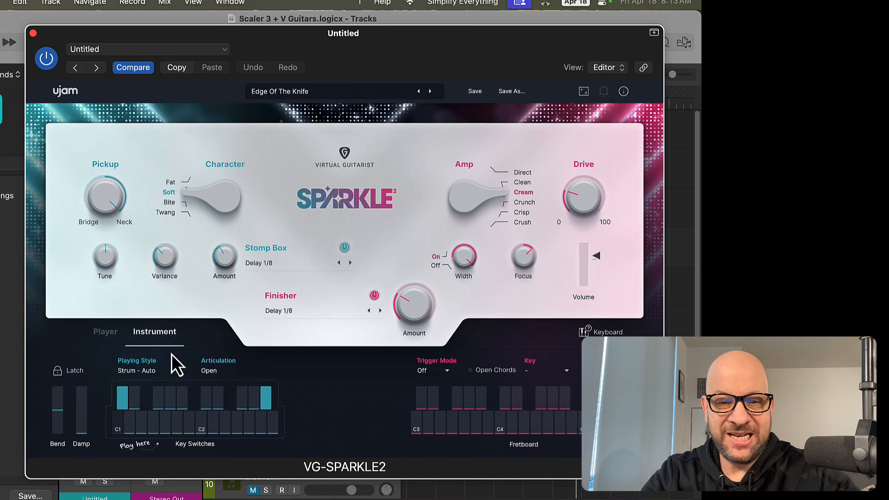
{"action": "double_click", "coordinate": [261, 35]}
{"action": "left_click_drag", "start_coordinate": [275, 35], "coordinate": [243, 53]}
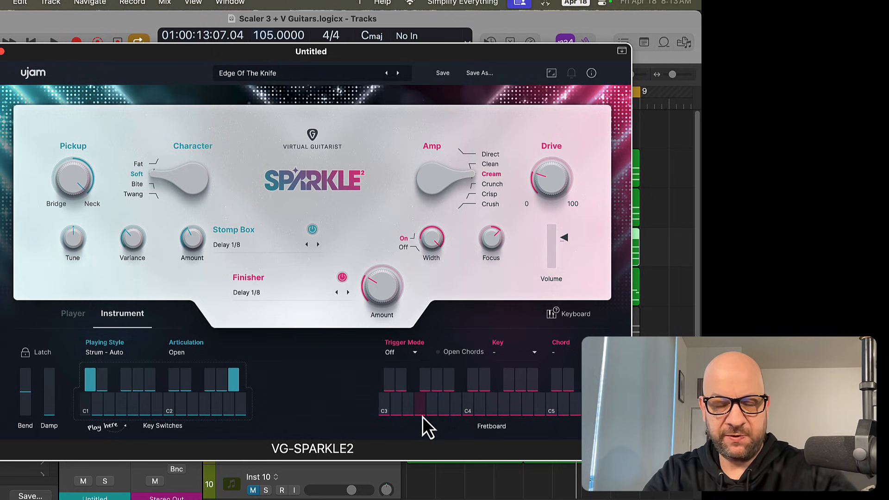
{"action": "key", "text": "Return"}
{"action": "key", "text": "space"}
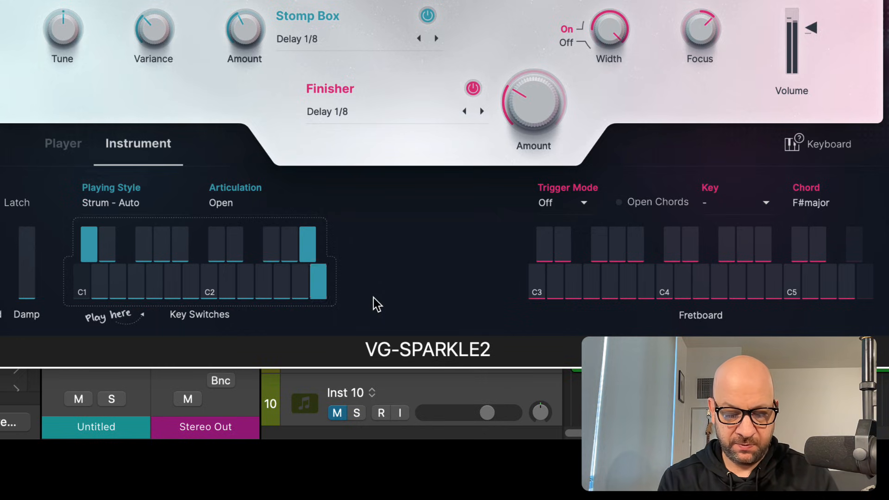
- Audition the Half Muted, Muted and Open articulation keyswitches in VG-SPARKLE2, then close the plugin window
{"action": "left_click", "coordinate": [291, 252]}
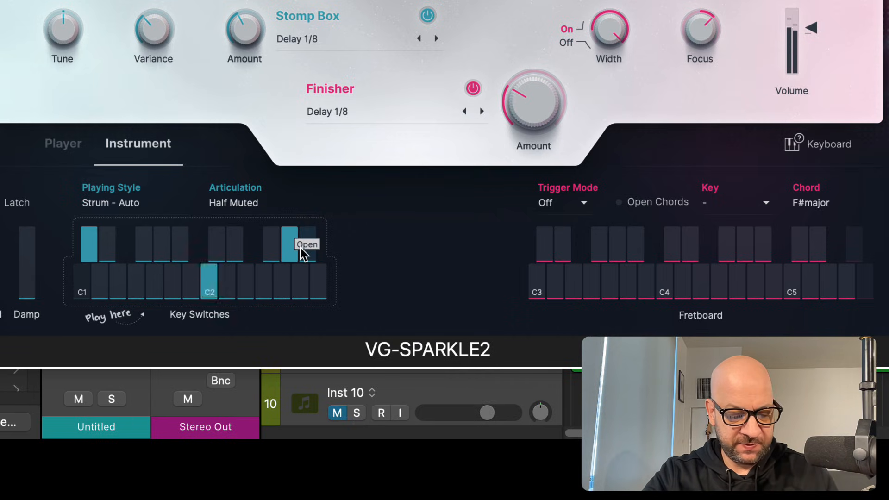
{"action": "left_click", "coordinate": [276, 255]}
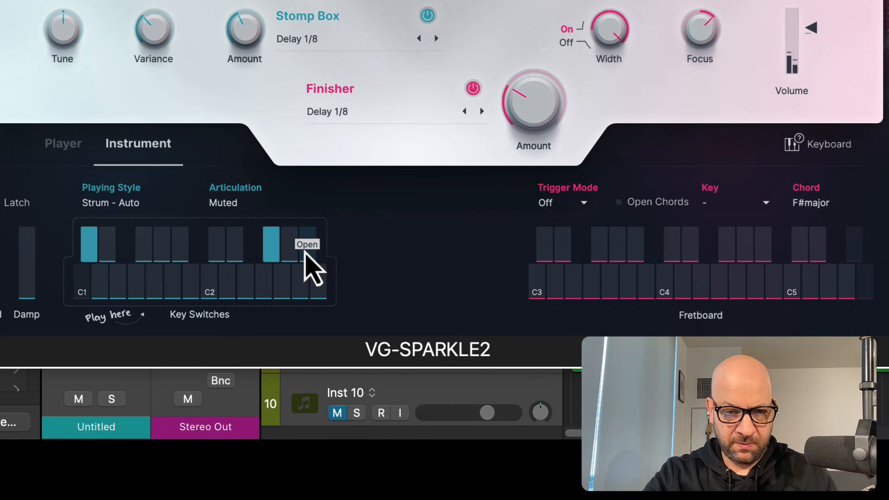
{"action": "left_click", "coordinate": [307, 255]}
{"action": "mouse_move", "coordinate": [28, 302]}
{"action": "left_mouse_down"}
{"action": "mouse_move", "coordinate": [33, 233]}
{"action": "mouse_move", "coordinate": [29, 312]}
{"action": "left_mouse_up"}
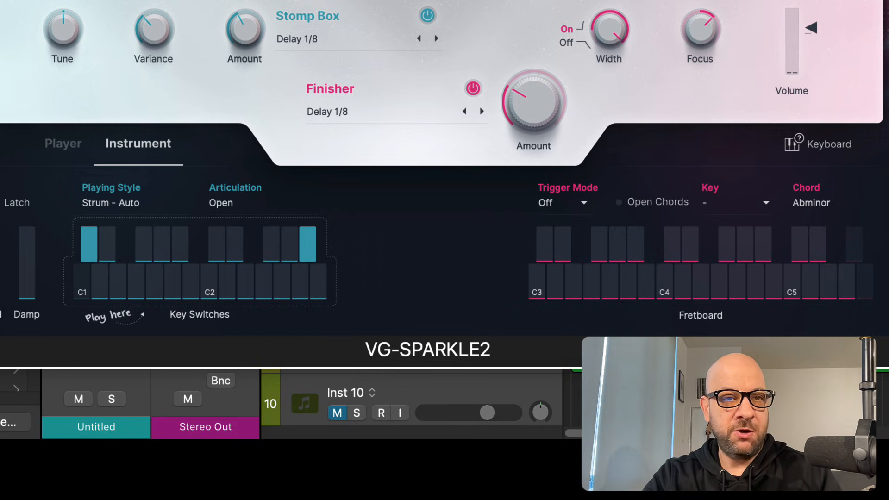
{"action": "key", "text": "super+w"}
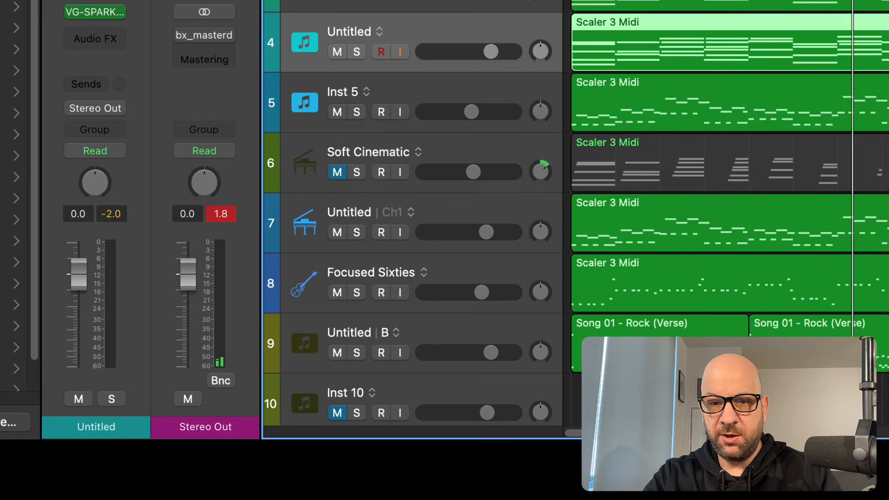
- Open the fourth track's region in the Piano Roll and draw low notes upward from C2 with the Pencil tool
{"action": "double_click", "coordinate": [708, 47]}
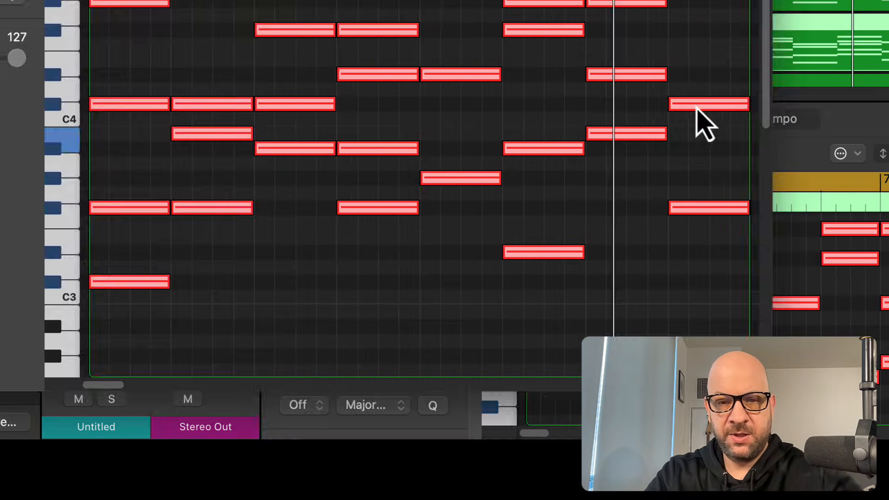
{"action": "scroll", "coordinate": [528, 118], "scroll_direction": "up", "scroll_amount": 5}
{"action": "scroll", "coordinate": [529, 104], "scroll_direction": "down", "scroll_amount": 15}
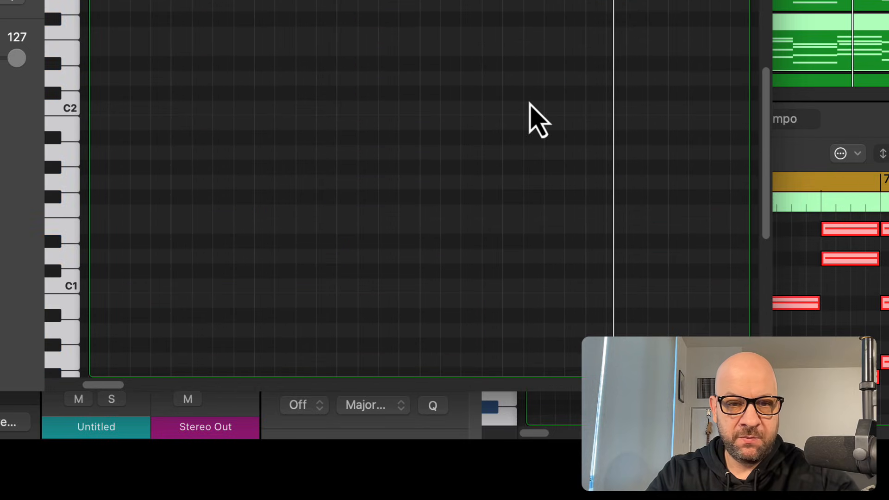
{"action": "scroll", "coordinate": [529, 103], "scroll_direction": "down", "scroll_amount": 1}
{"action": "left_click", "coordinate": [71, 88]}
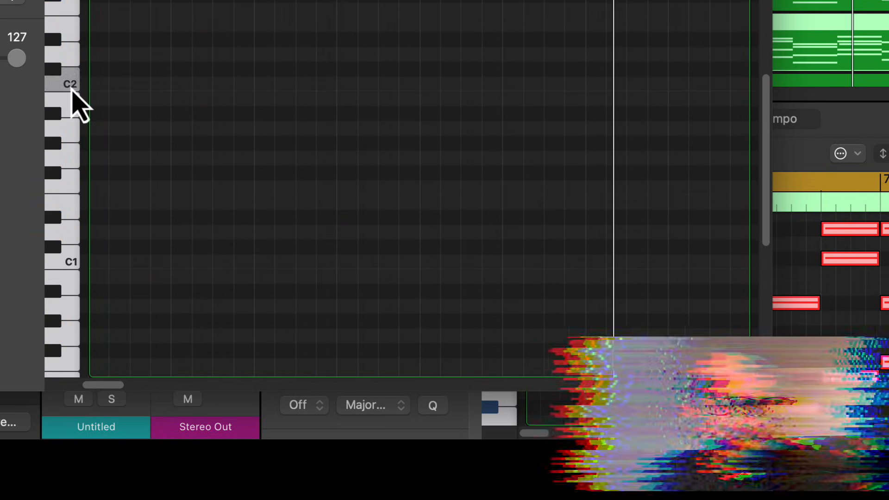
{"action": "key", "text": "t"}
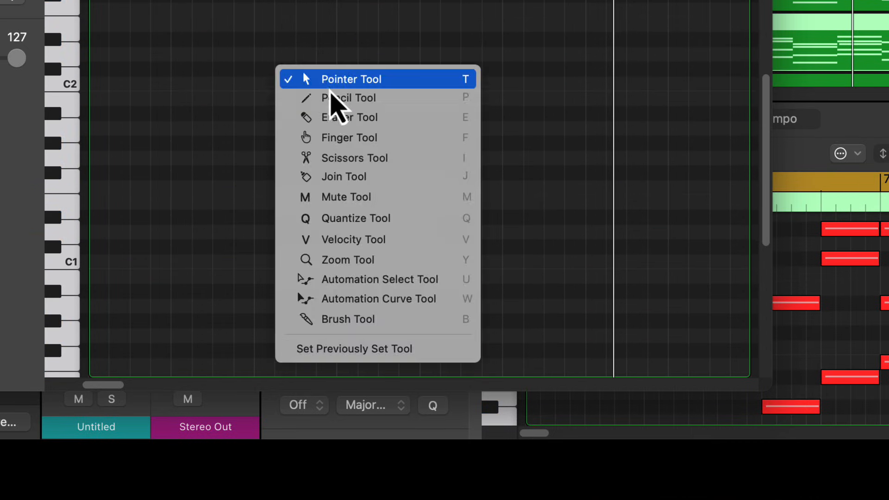
{"action": "left_click", "coordinate": [297, 98]}
{"action": "scroll", "coordinate": [158, 109], "scroll_direction": "up", "scroll_amount": 1}
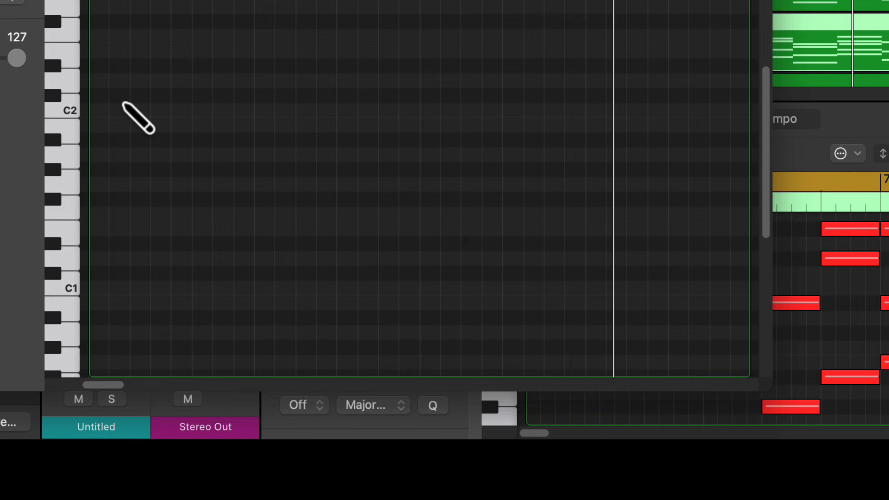
{"action": "left_click", "coordinate": [100, 110]}
{"action": "left_click_drag", "start_coordinate": [170, 110], "coordinate": [123, 110]}
{"action": "left_click", "coordinate": [141, 81]}
{"action": "left_click", "coordinate": [183, 51]}
{"action": "left_click", "coordinate": [227, 6]}
- Select the drawn low notes and copy them forward to repeat the pattern through bar 8
{"action": "key", "text": "t"}
{"action": "key", "text": "t"}
{"action": "left_click_drag", "start_coordinate": [254, 15], "coordinate": [93, 106]}
{"action": "left_click_drag", "start_coordinate": [102, 110], "coordinate": [267, 110]}
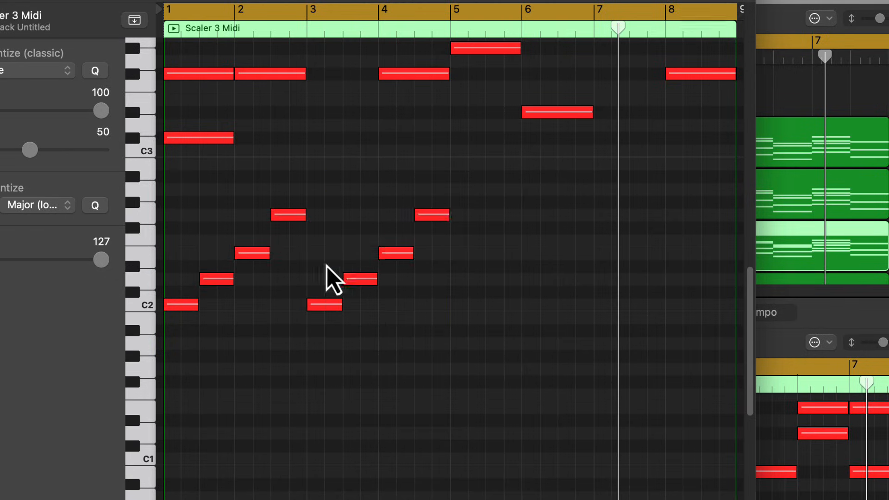
{"action": "left_click_drag", "start_coordinate": [321, 305], "coordinate": [464, 305]}
{"action": "left_click_drag", "start_coordinate": [464, 304], "coordinate": [605, 305]}
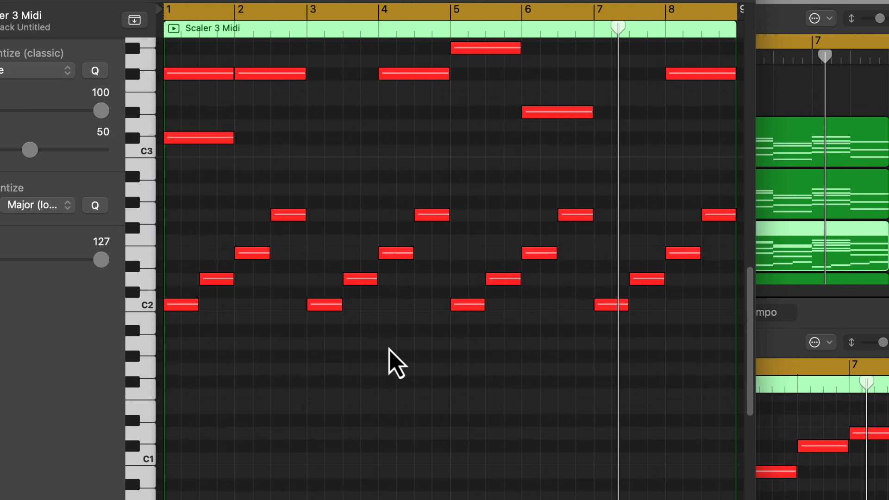
- Solo the edited region and close the editor and plugin windows
{"action": "key", "text": "s"}
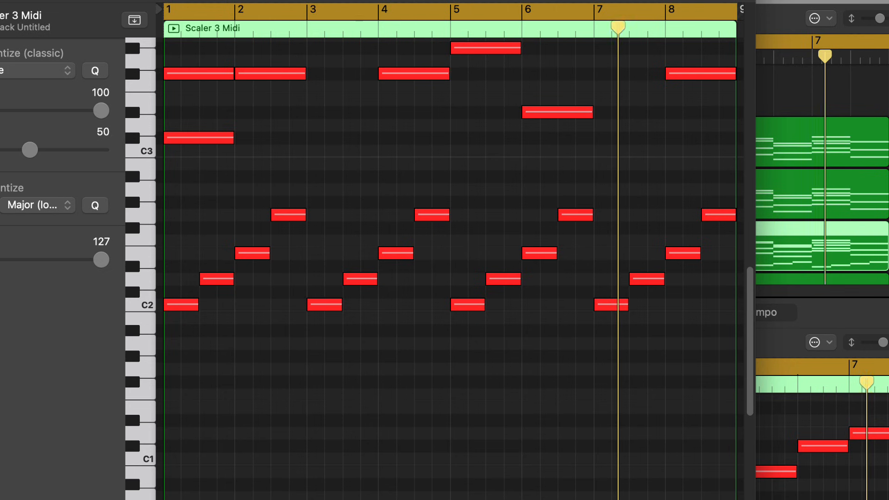
{"action": "key", "text": "super+w"}
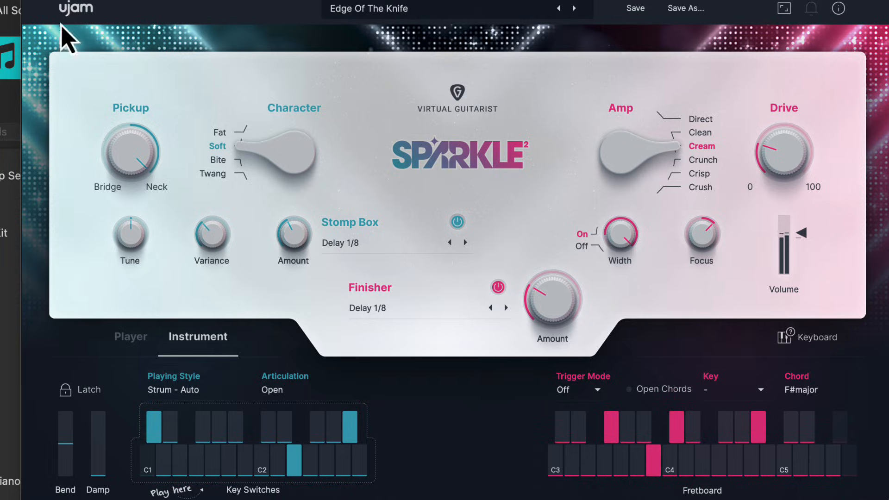
{"action": "left_click", "coordinate": [36, 0]}
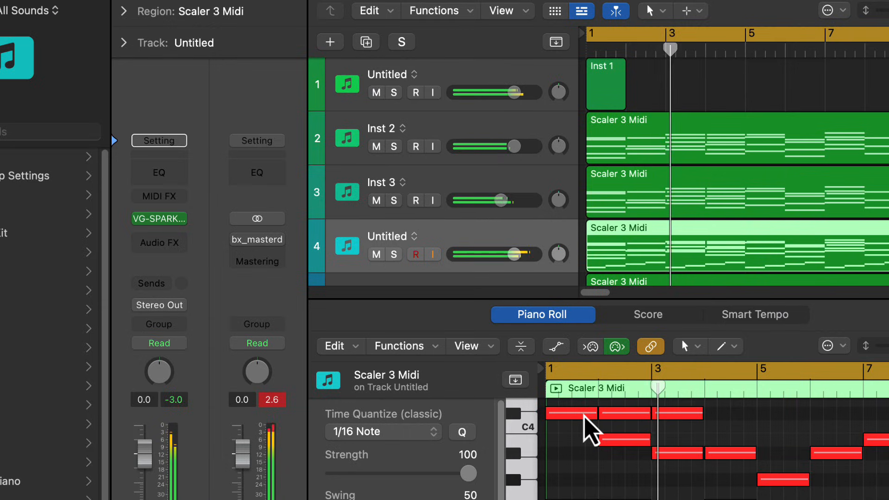
- Review the region's notes in the Piano Roll, then mute the fourth track
{"action": "key", "text": "super+4"}
{"action": "scroll", "coordinate": [566, 376], "scroll_direction": "down", "scroll_amount": 10}
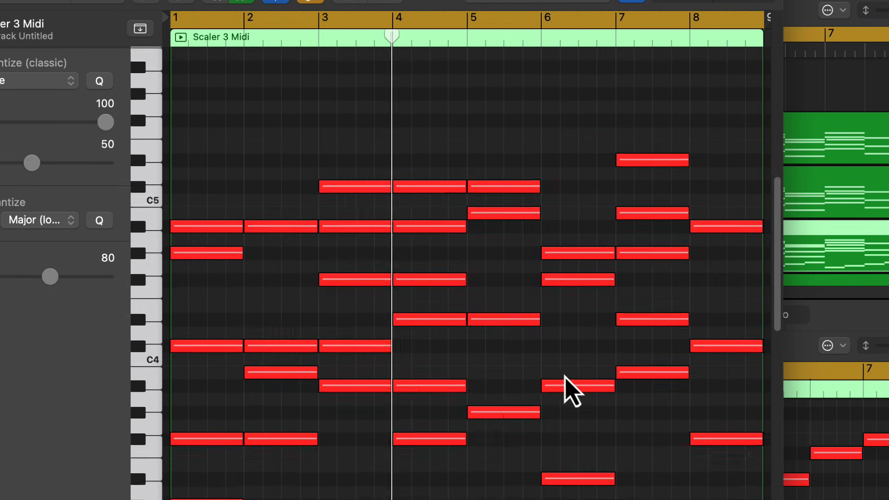
{"action": "scroll", "coordinate": [564, 373], "scroll_direction": "down", "scroll_amount": 2}
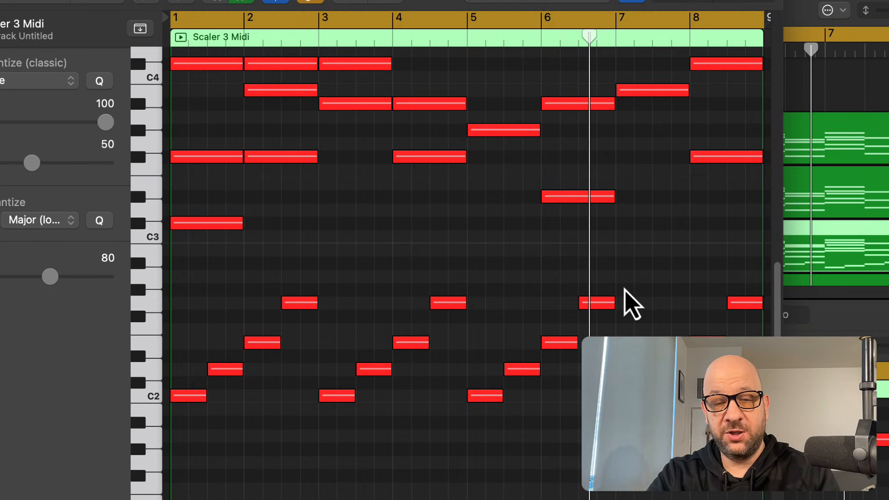
{"action": "scroll", "coordinate": [532, 284], "scroll_direction": "up", "scroll_amount": 5}
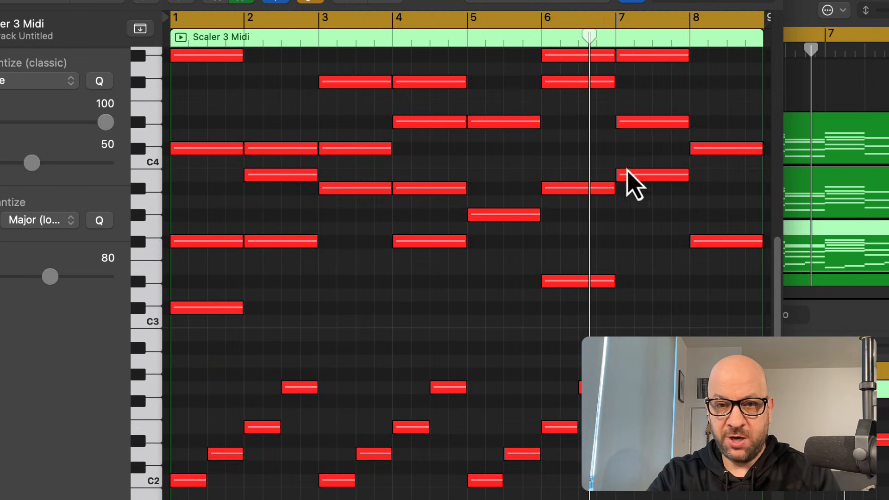
{"action": "scroll", "coordinate": [451, 371], "scroll_direction": "down", "scroll_amount": 1}
{"action": "scroll", "coordinate": [451, 370], "scroll_direction": "down", "scroll_amount": 4}
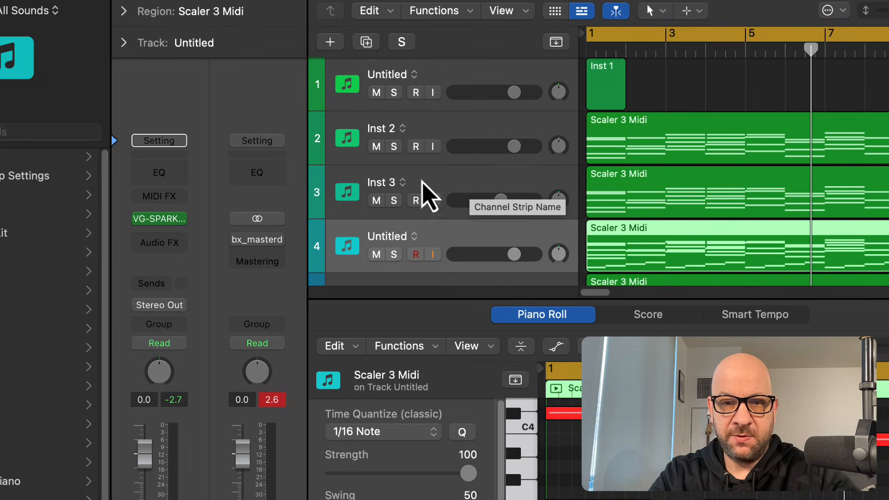
{"action": "left_click", "coordinate": [377, 254]}
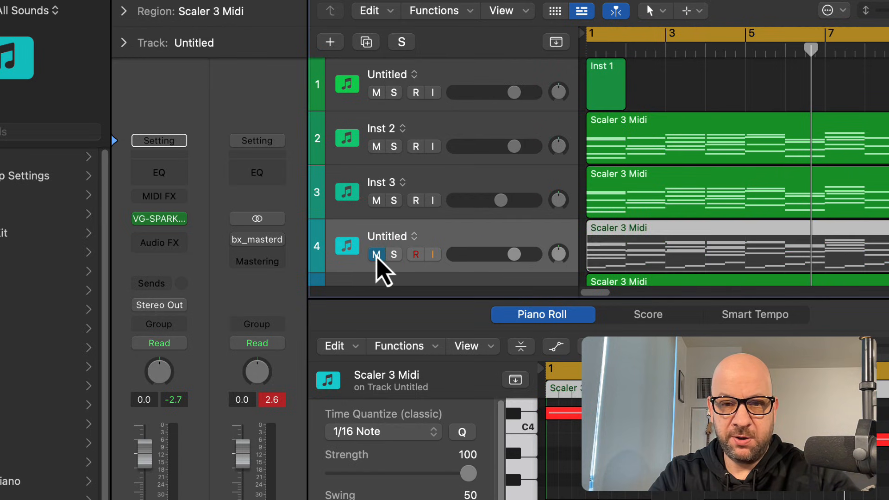
- Solo the third track and open its Kontakt 8 Electric Mint guitar instrument, then close the plugin window
{"action": "left_click", "coordinate": [449, 185]}
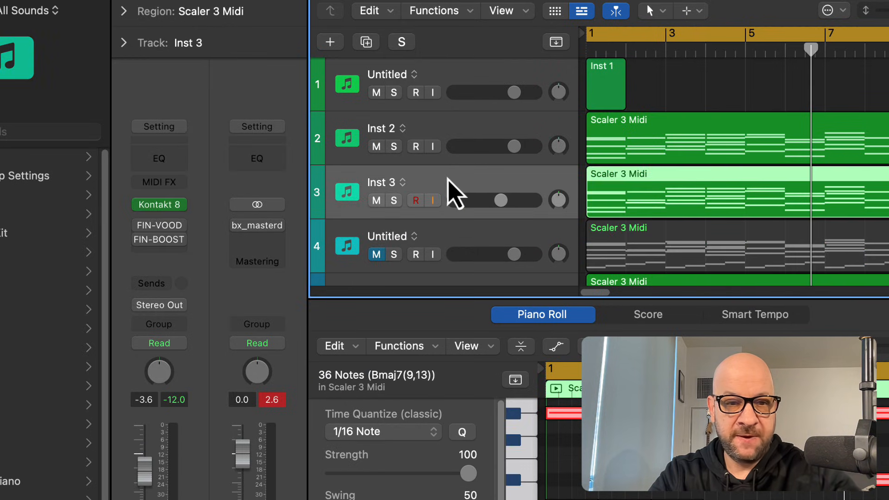
{"action": "left_click", "coordinate": [394, 201]}
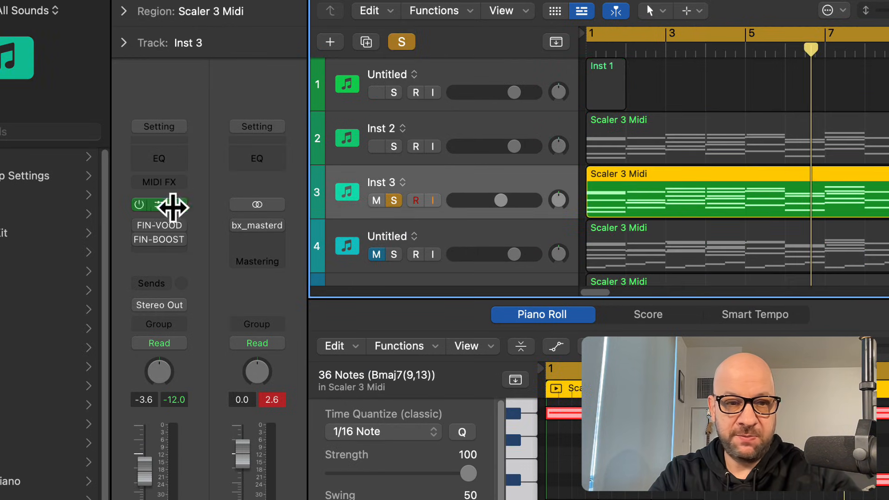
{"action": "left_click", "coordinate": [168, 206]}
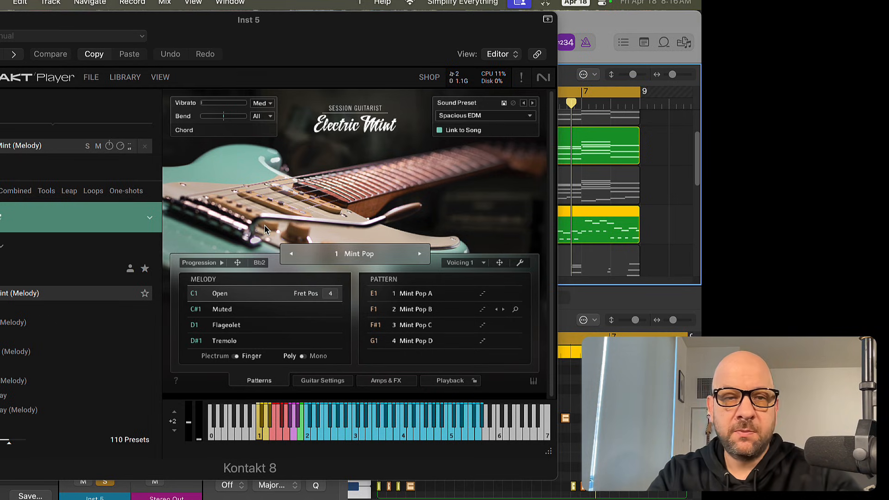
{"action": "key", "text": "super+w"}
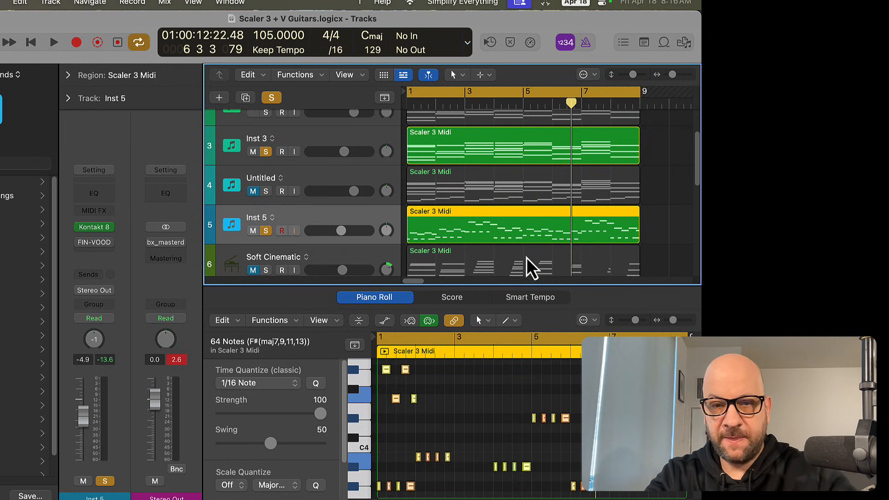
- Open the Scaler 3 plugin on the first track and look through its browse and circle-of-fifths views
{"action": "scroll", "coordinate": [542, 266], "scroll_direction": "up", "scroll_amount": 3}
{"action": "left_click", "coordinate": [317, 135]}
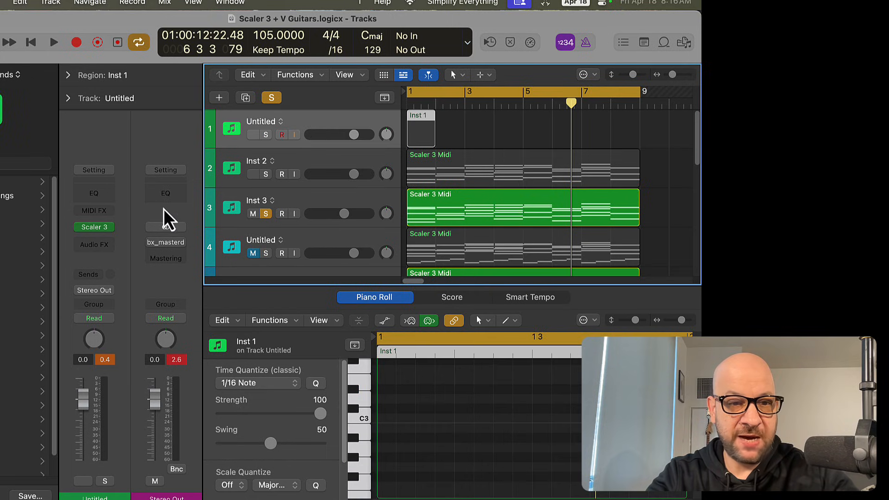
{"action": "left_click", "coordinate": [95, 228]}
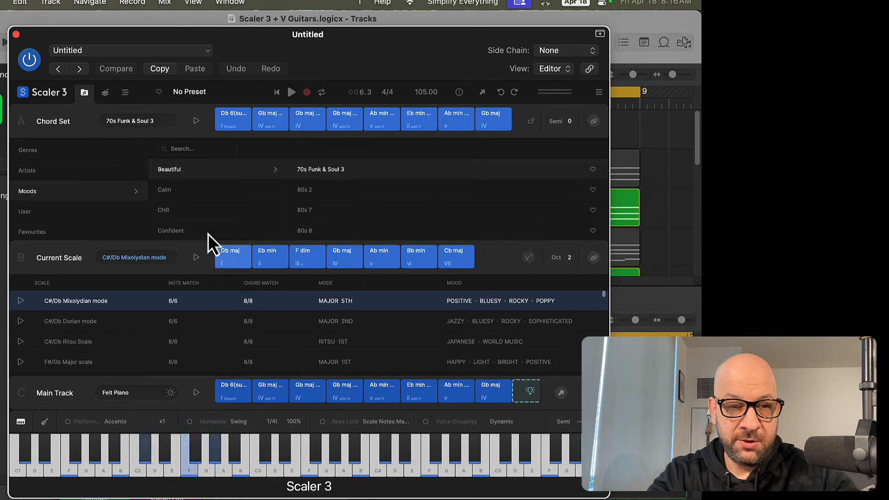
{"action": "left_click", "coordinate": [124, 99]}
{"action": "left_click", "coordinate": [104, 95]}
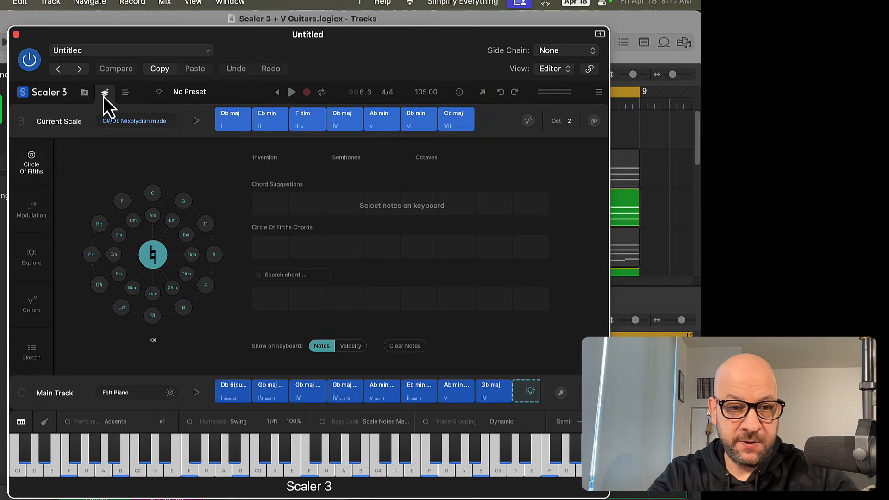
{"action": "left_click", "coordinate": [88, 94]}
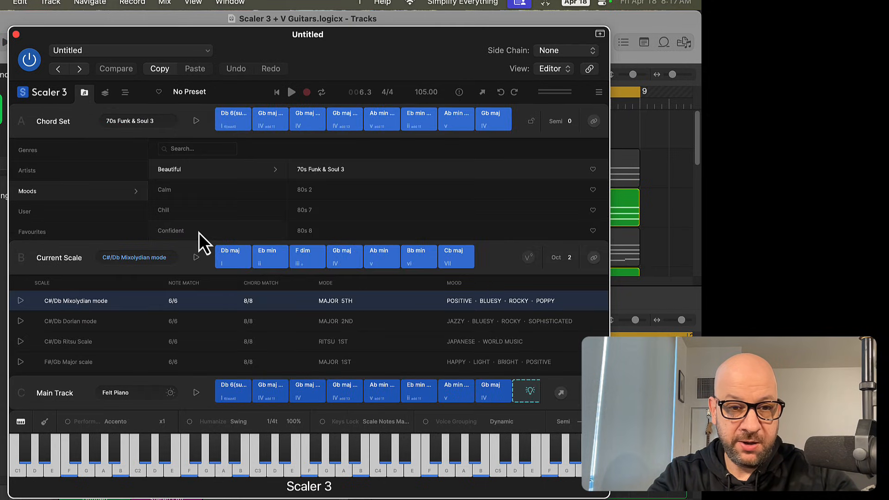
{"action": "left_click", "coordinate": [147, 393]}
{"action": "left_click", "coordinate": [160, 394]}
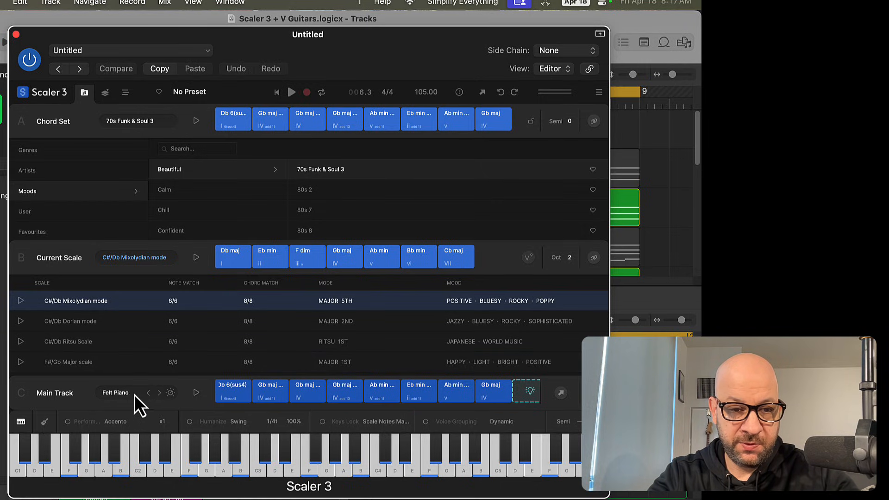
- Browse the Main Track's sound list by manufacturer to the Ample Sound guitars, then close the sound browser
{"action": "left_click", "coordinate": [132, 393]}
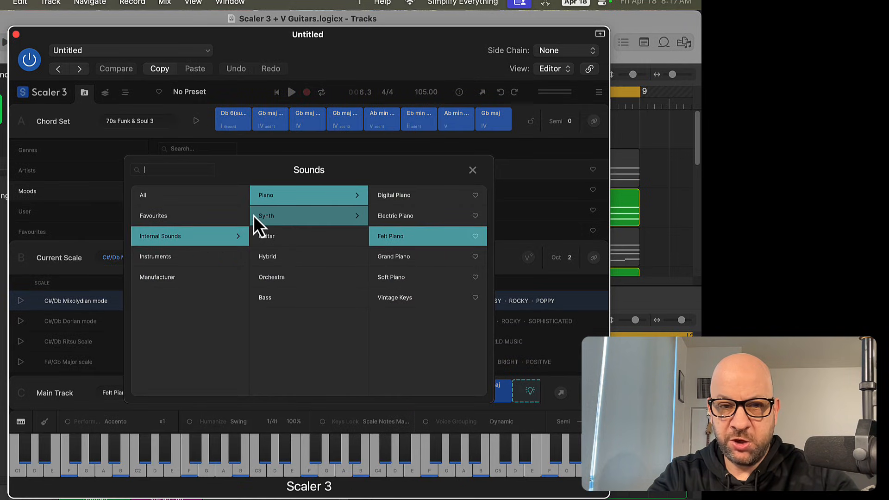
{"action": "left_click", "coordinate": [210, 277]}
{"action": "scroll", "coordinate": [353, 258], "scroll_direction": "down", "scroll_amount": 1}
{"action": "scroll", "coordinate": [354, 258], "scroll_direction": "down", "scroll_amount": 1}
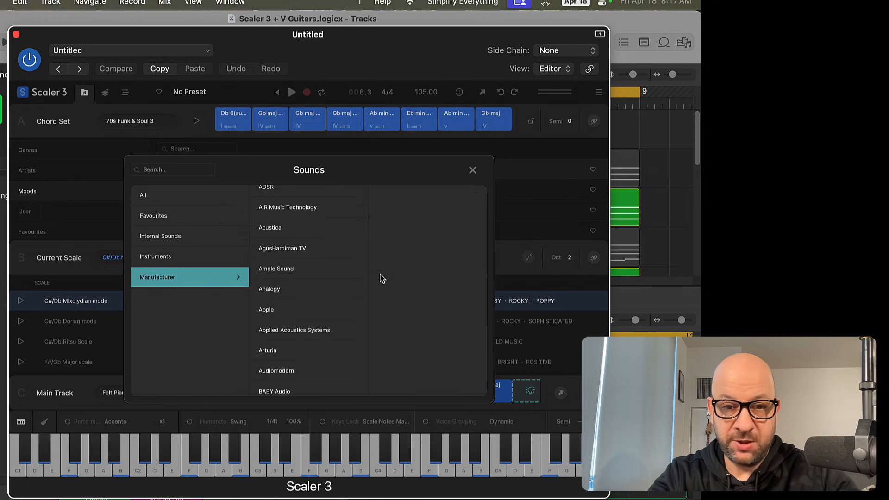
{"action": "left_click", "coordinate": [264, 272]}
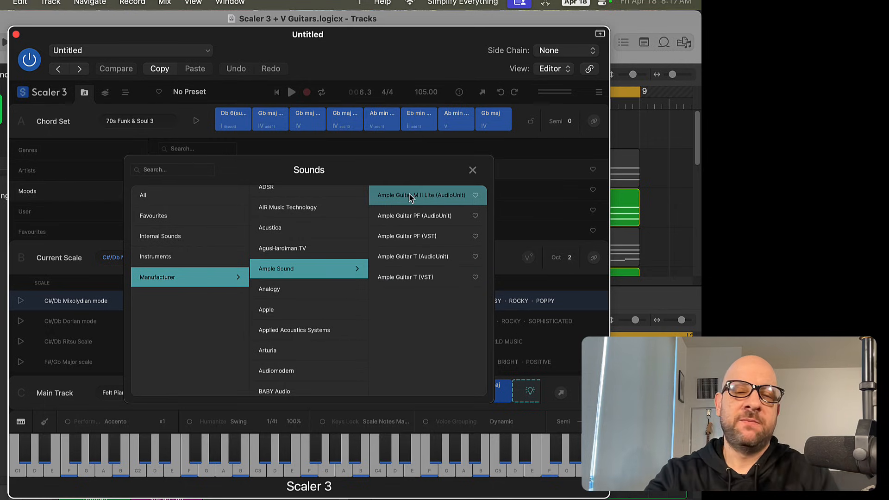
{"action": "left_click", "coordinate": [472, 171]}
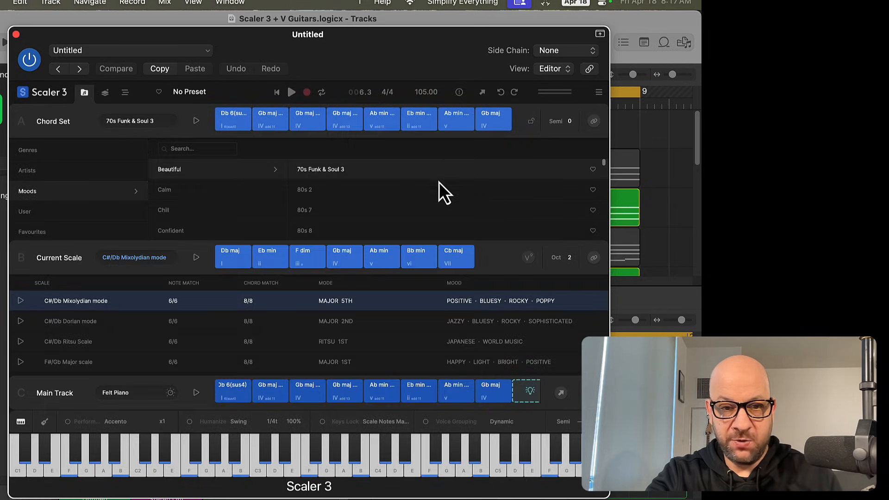